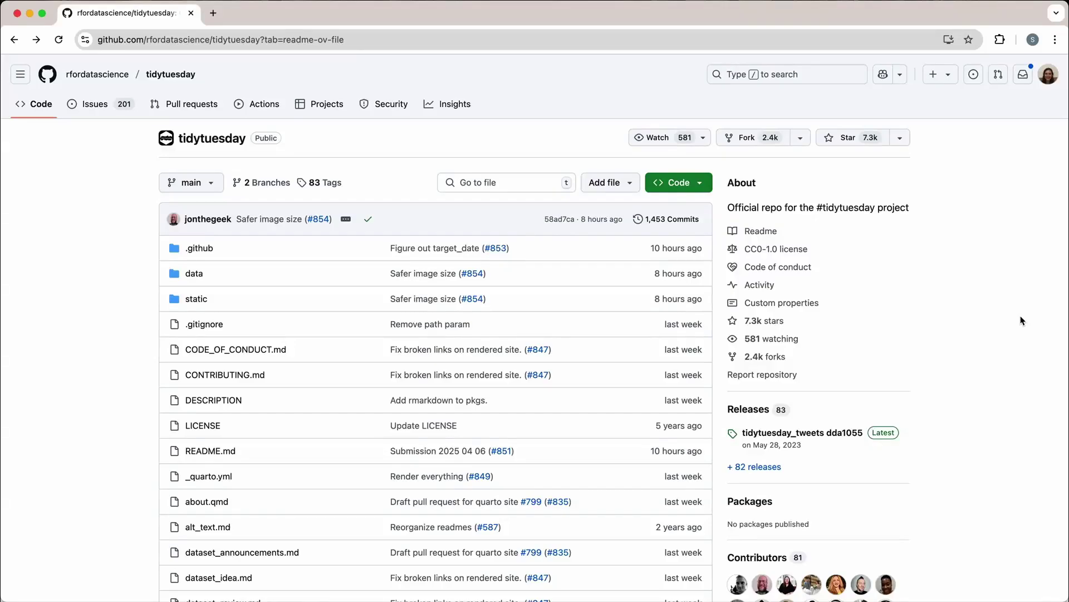
{"action": "scroll", "coordinate": [1022, 320], "scroll_direction": "down", "scroll_amount": 4}
{"action": "scroll", "coordinate": [1021, 319], "scroll_direction": "down", "scroll_amount": 5}
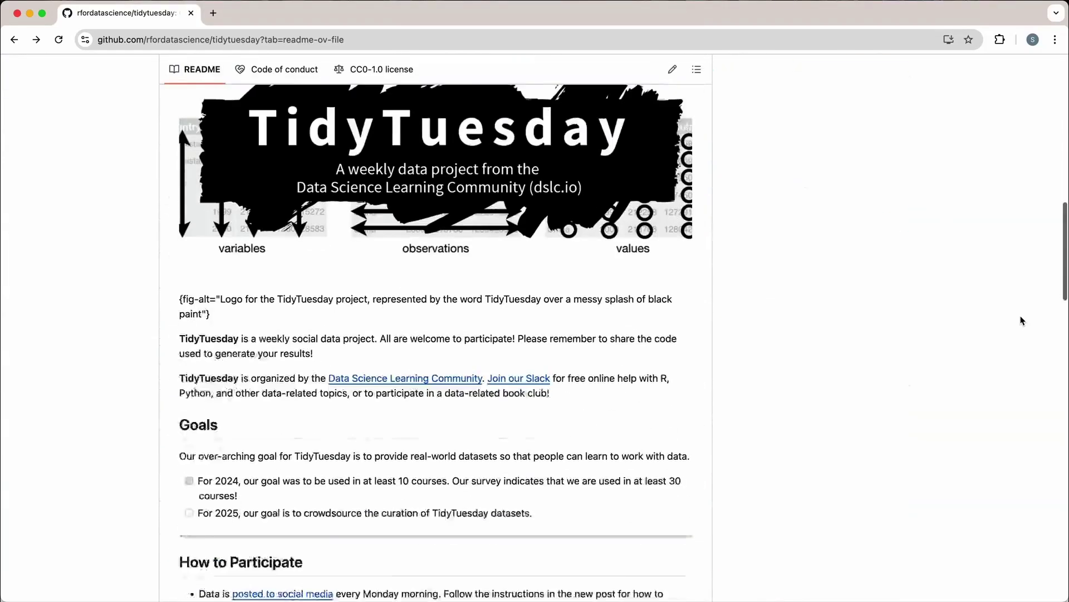
{"action": "scroll", "coordinate": [1021, 321], "scroll_direction": "down", "scroll_amount": 5}
{"action": "scroll", "coordinate": [1021, 321], "scroll_direction": "down", "scroll_amount": 5}
{"action": "scroll", "coordinate": [1021, 321], "scroll_direction": "down", "scroll_amount": 5}
{"action": "scroll", "coordinate": [1022, 320], "scroll_direction": "down", "scroll_amount": 2}
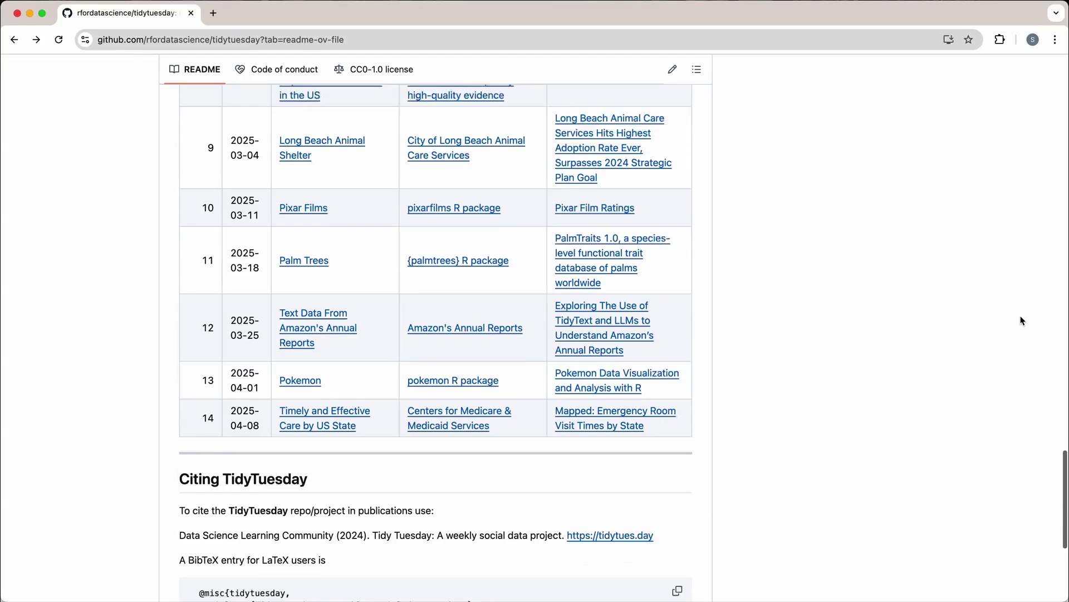
View the Timely and Effective Care by US State readme and its care_state data dictionary
{"action": "left_click", "coordinate": [316, 410]}
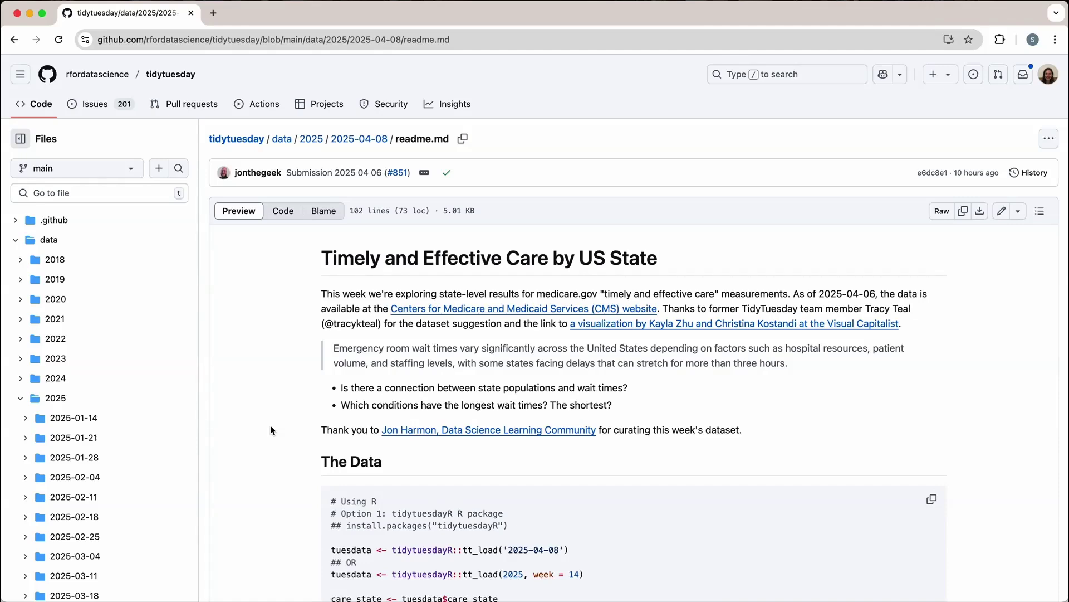
{"action": "scroll", "coordinate": [270, 430], "scroll_direction": "down", "scroll_amount": 4}
{"action": "scroll", "coordinate": [270, 430], "scroll_direction": "down", "scroll_amount": 1}
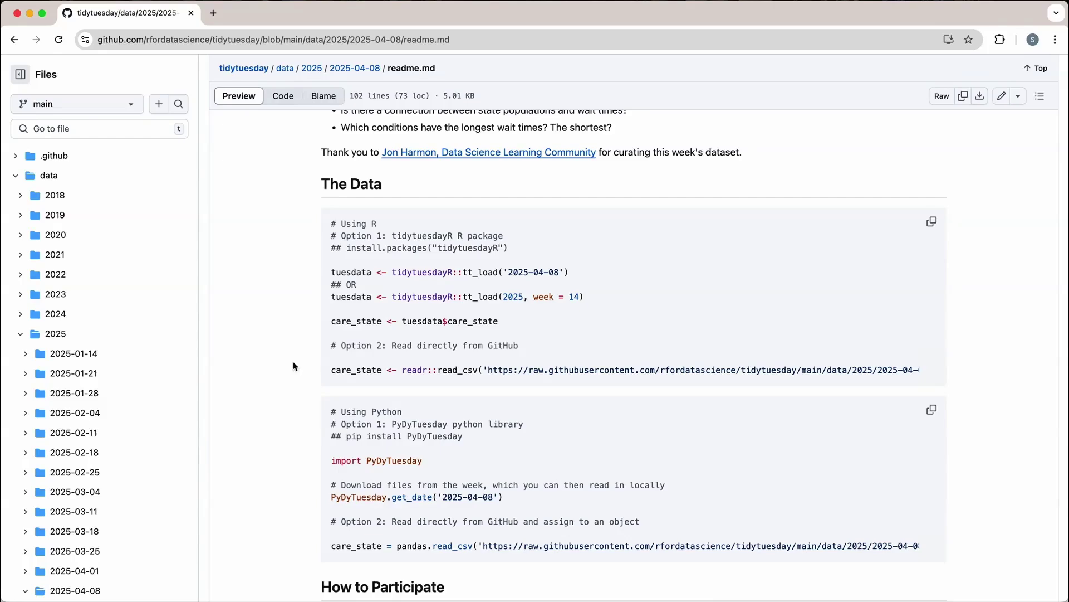
{"action": "scroll", "coordinate": [261, 477], "scroll_direction": "down", "scroll_amount": 1}
{"action": "scroll", "coordinate": [315, 531], "scroll_direction": "down", "scroll_amount": 3}
{"action": "scroll", "coordinate": [314, 532], "scroll_direction": "down", "scroll_amount": 6}
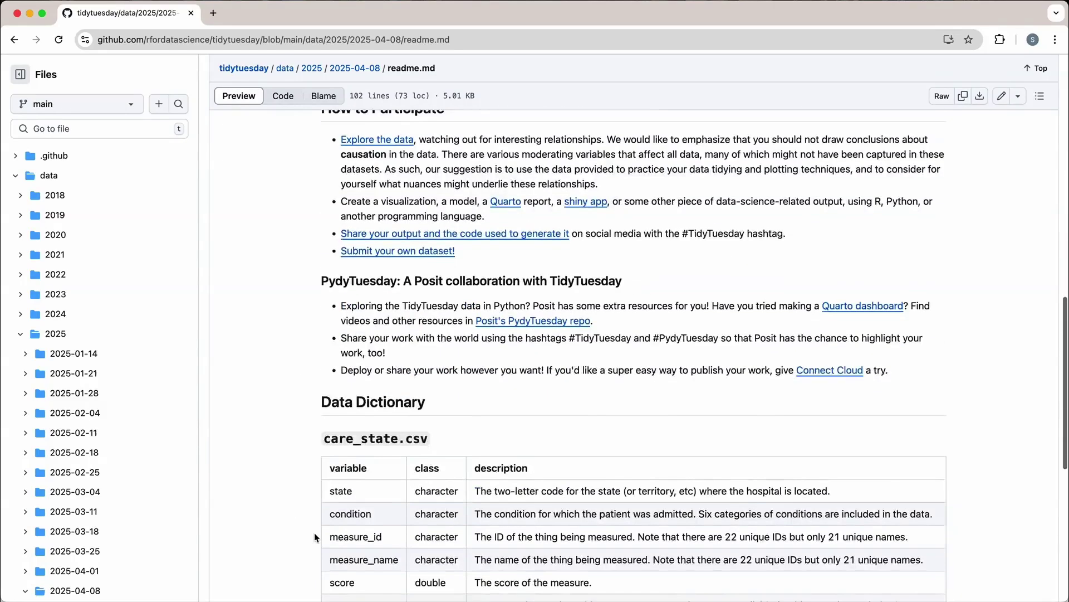
{"action": "scroll", "coordinate": [314, 532], "scroll_direction": "down", "scroll_amount": 4}
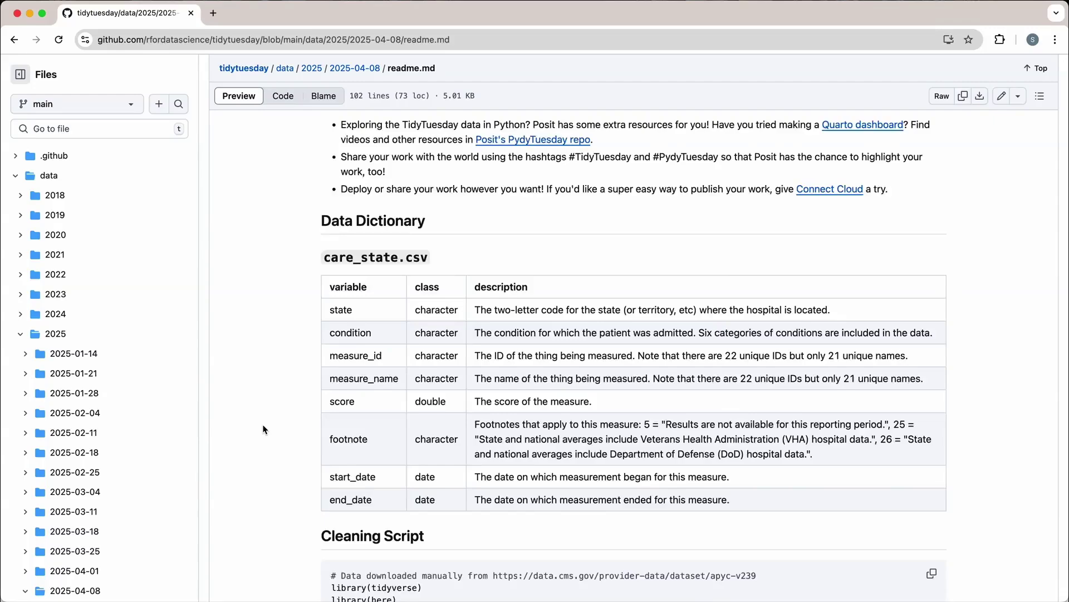
{"action": "scroll", "coordinate": [263, 429], "scroll_direction": "up", "scroll_amount": 5}
{"action": "scroll", "coordinate": [263, 430], "scroll_direction": "up", "scroll_amount": 5}
{"action": "scroll", "coordinate": [263, 430], "scroll_direction": "up", "scroll_amount": 3}
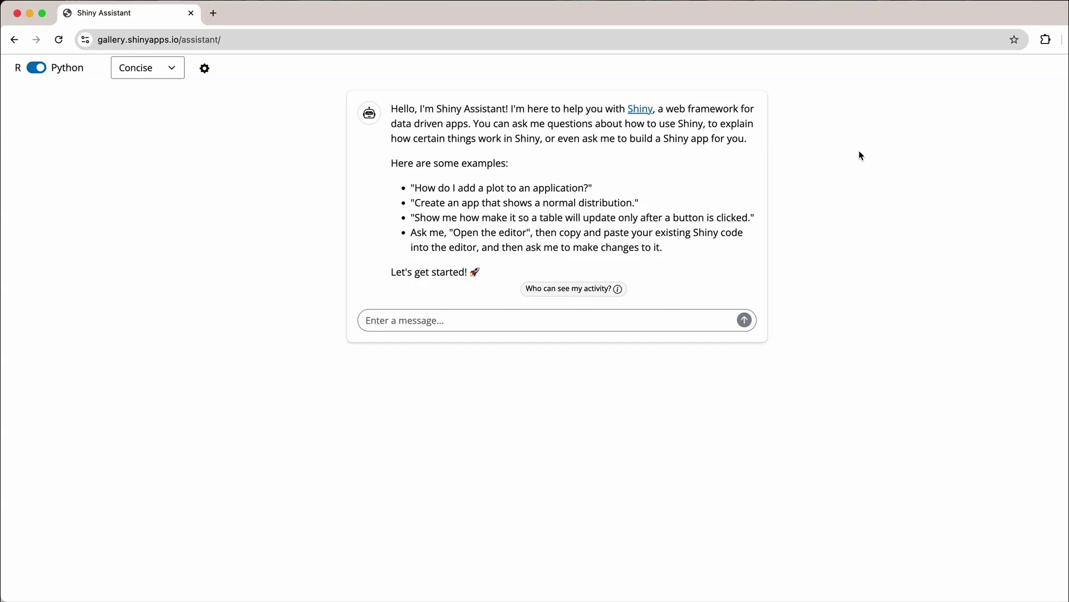
Keep the assistant in Python mode and begin a new message in the chat box
{"action": "left_click", "coordinate": [38, 70]}
{"action": "left_click", "coordinate": [47, 70]}
{"action": "left_click", "coordinate": [496, 327]}
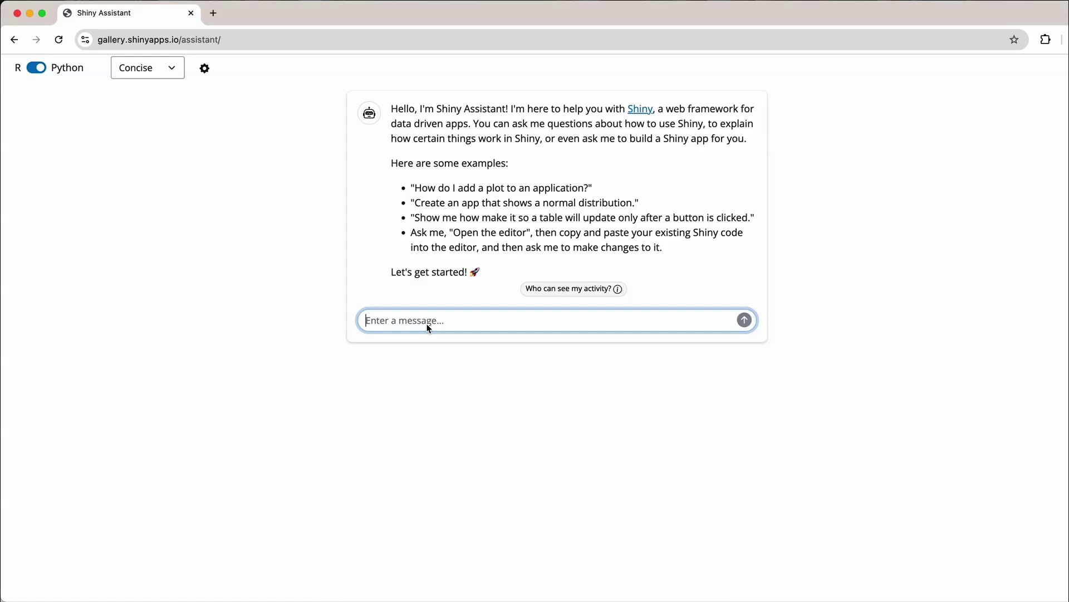
{"action": "type", "text": "Create a basic Shiny app with a sidebar. In the sidebar, there is one input where the user can select a variable to visualize. In the main part of the app, there is a visualization of that variable. create fake emergency room data. The input should include different measures you might want to visualize about the ED.  Make the app as simple as possible."}
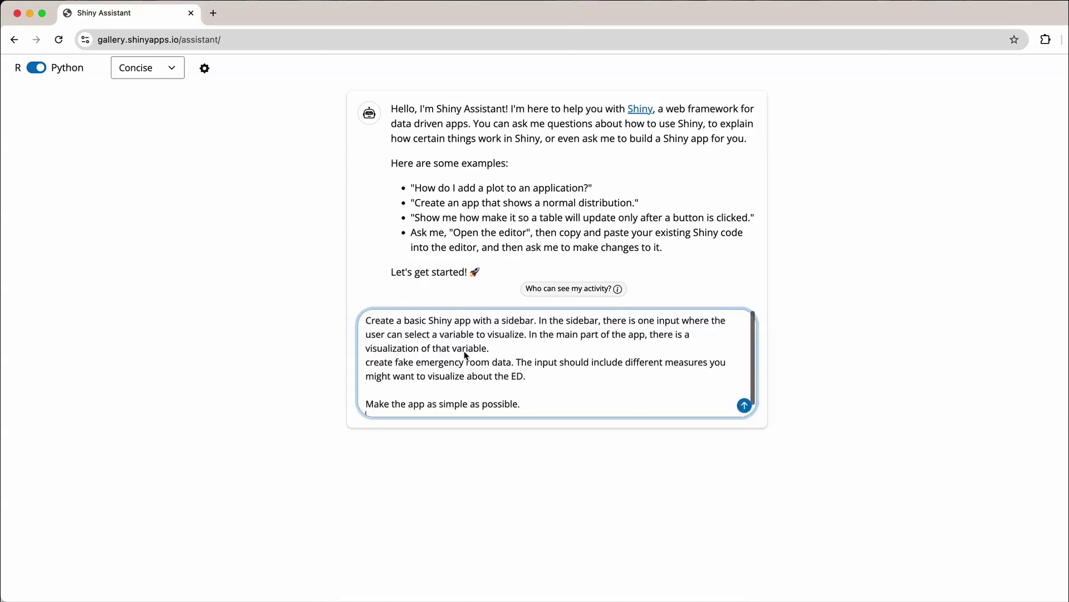
Tidy and send the request for a simple sidebar app visualizing fake emergency room measures
{"action": "key", "text": "BackSpace"}
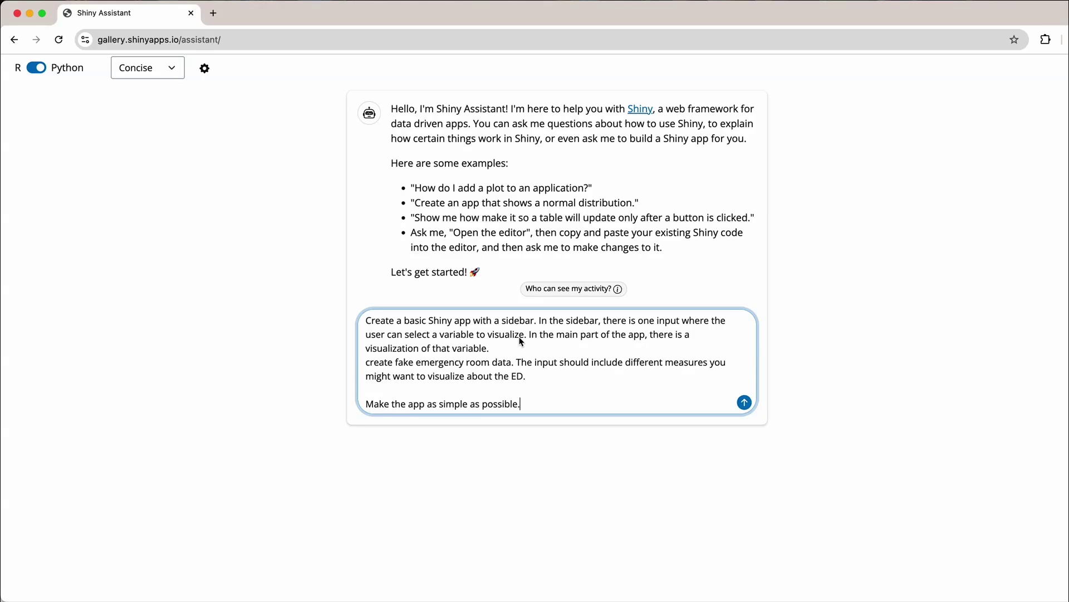
{"action": "left_click", "coordinate": [510, 349]}
{"action": "triple_click", "coordinate": [529, 406]}
{"action": "left_click", "coordinate": [639, 388]}
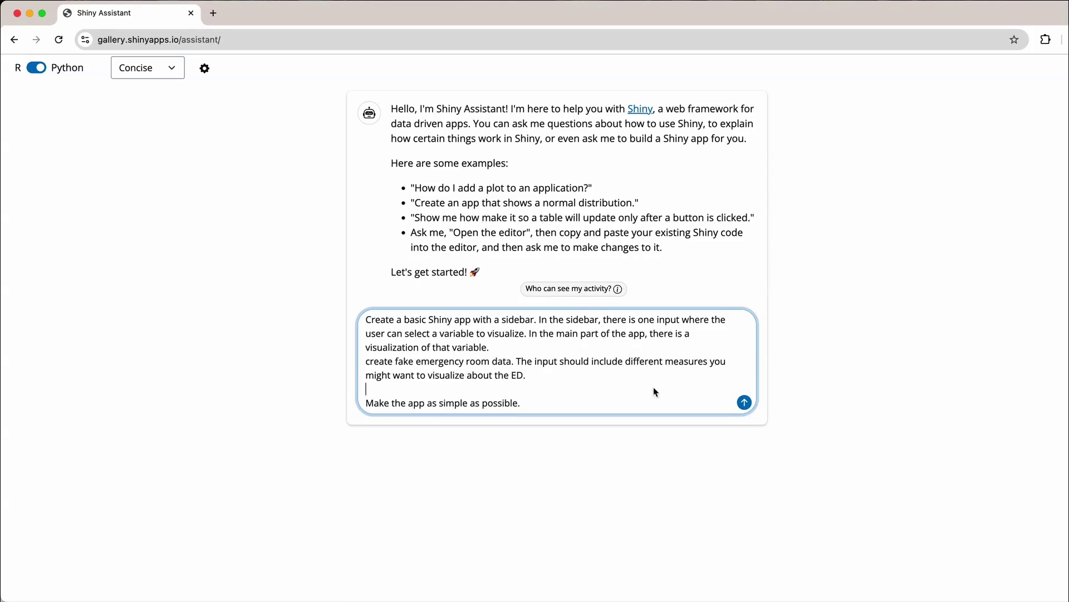
{"action": "left_click", "coordinate": [741, 407]}
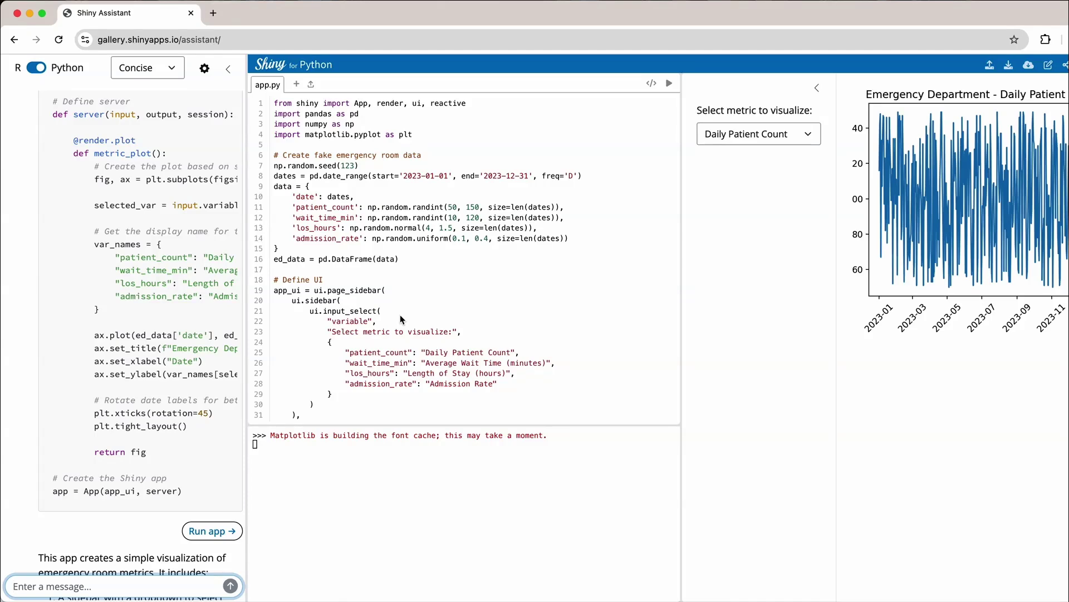
Try the generated app with Length of Stay, Admission Rate and Average Wait Time metrics in a widened preview
{"action": "left_click", "coordinate": [423, 521]}
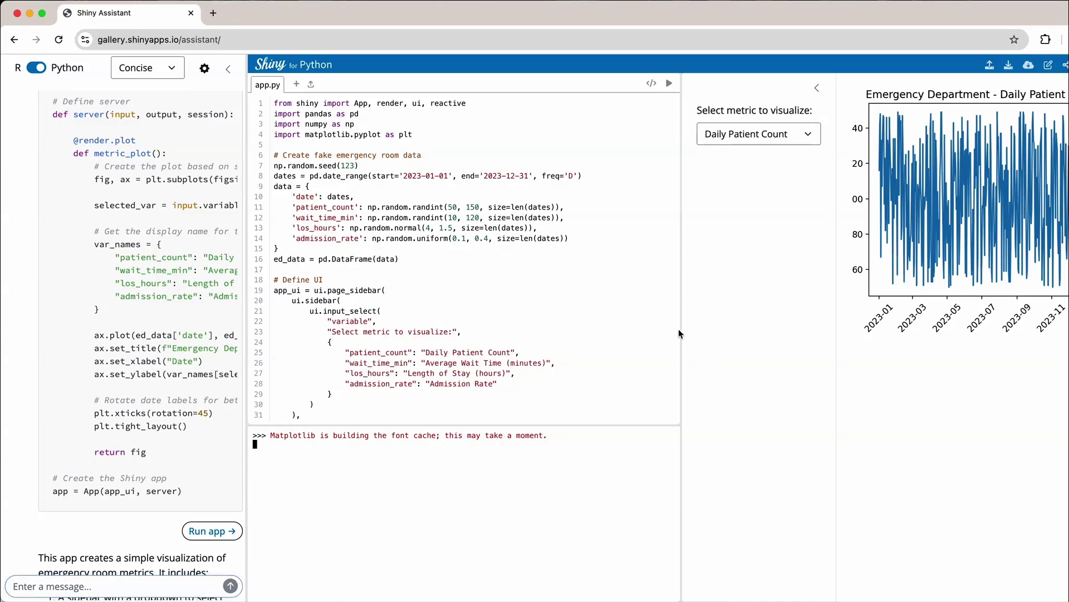
{"action": "left_click_drag", "start_coordinate": [679, 334], "coordinate": [525, 326]}
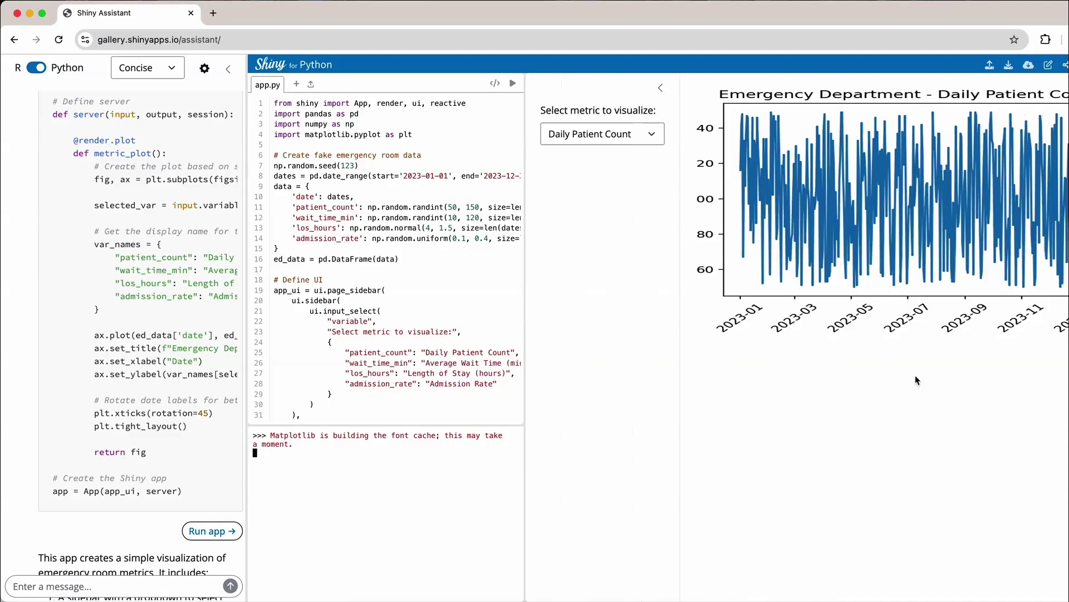
{"action": "left_click", "coordinate": [636, 142]}
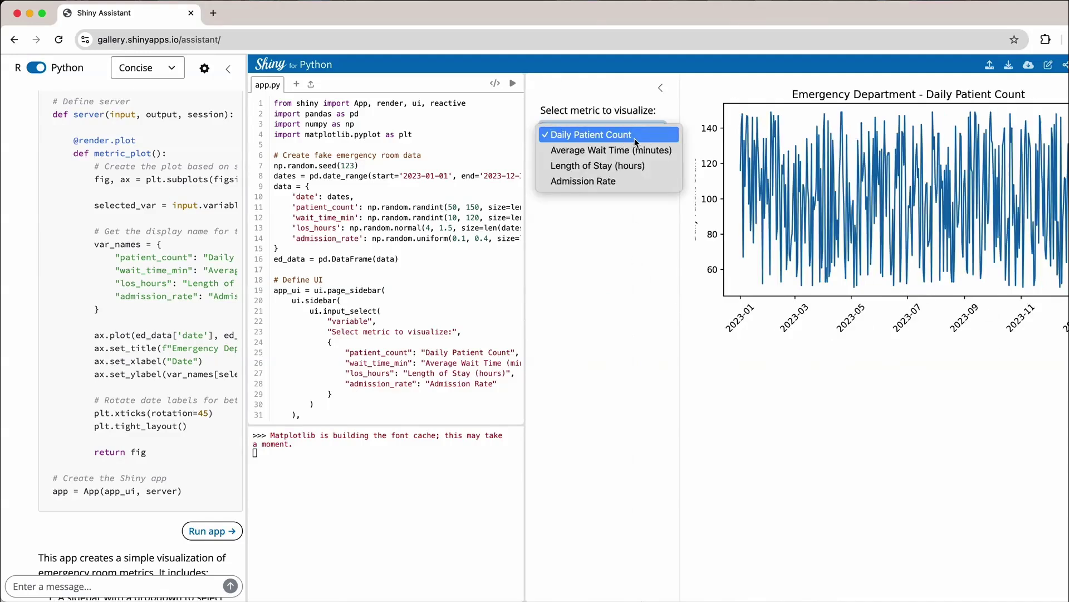
{"action": "left_click", "coordinate": [633, 164]}
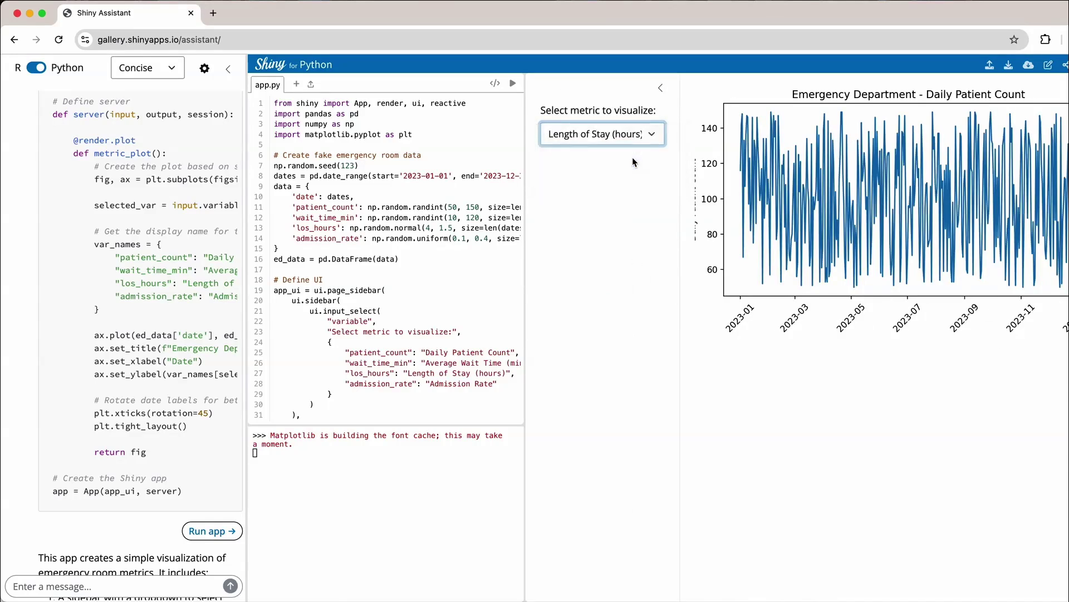
{"action": "left_click", "coordinate": [633, 135]}
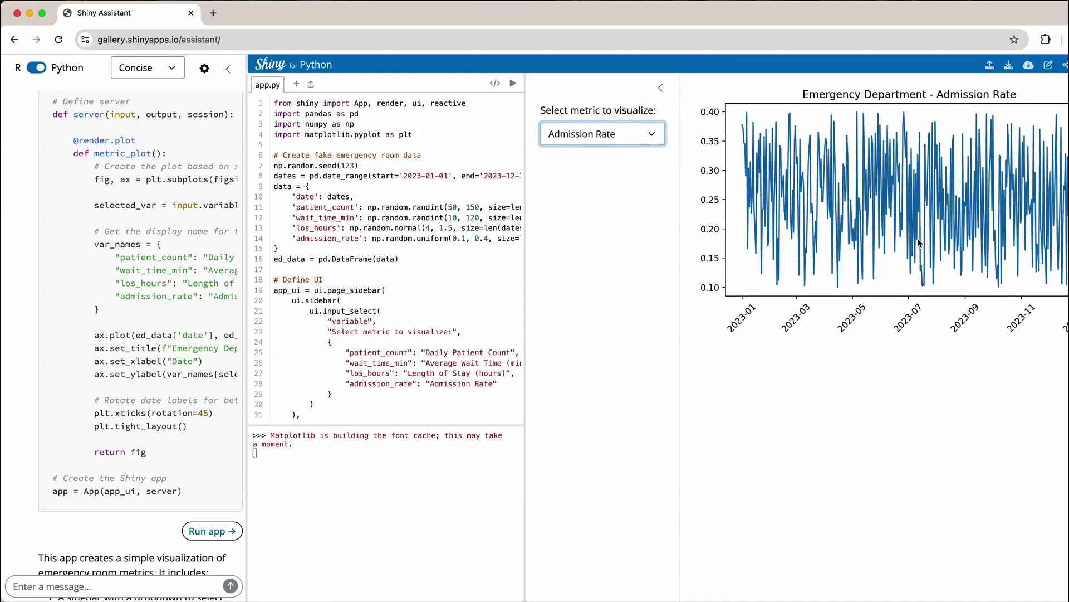
{"action": "left_click", "coordinate": [602, 137]}
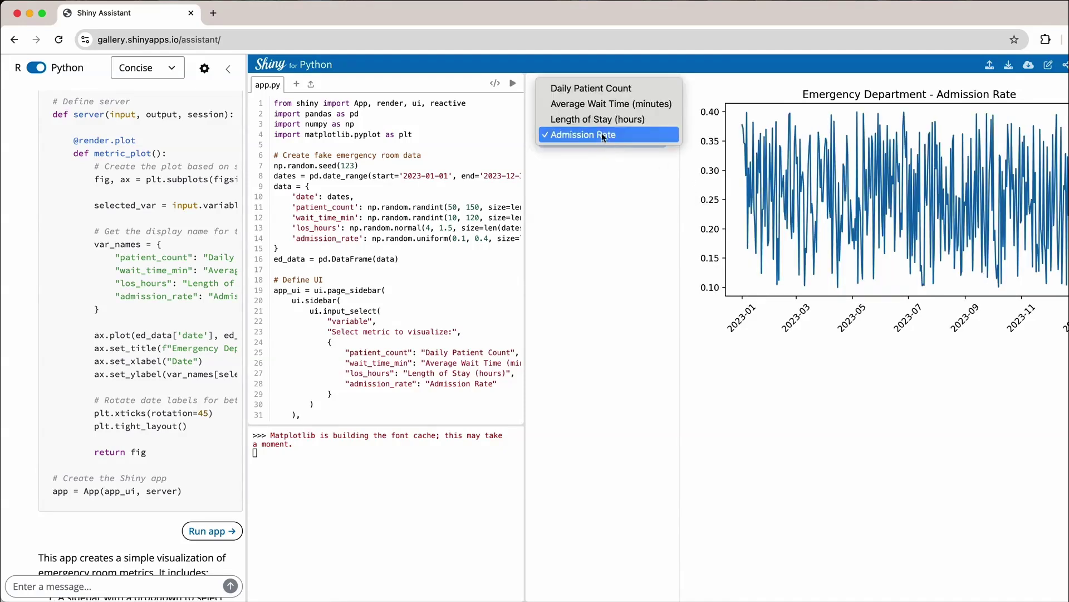
{"action": "left_click", "coordinate": [601, 104]}
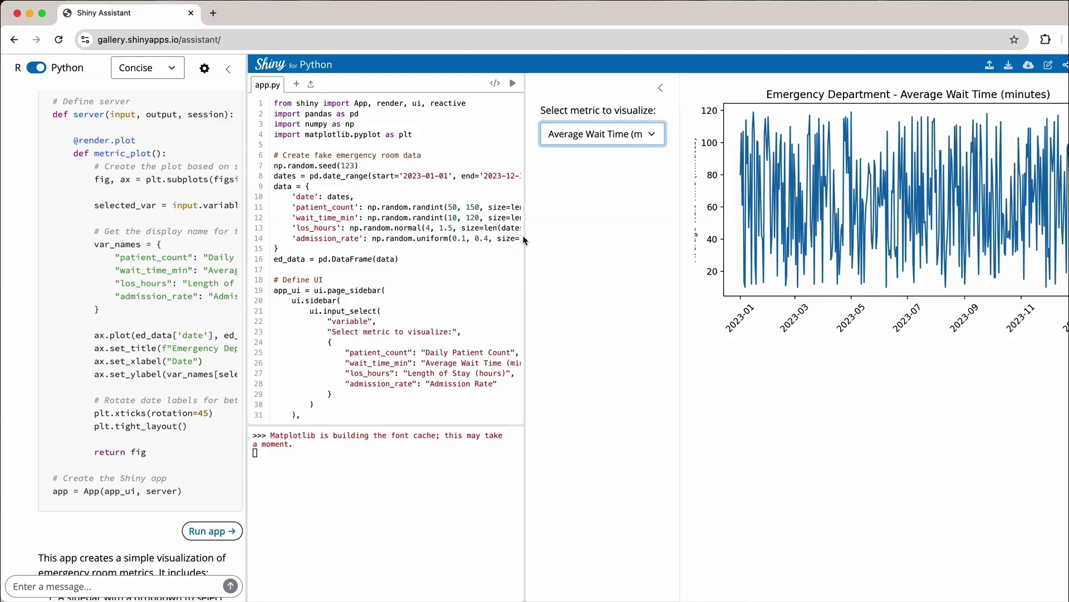
{"action": "left_click_drag", "start_coordinate": [525, 239], "coordinate": [682, 252]}
{"action": "scroll", "coordinate": [577, 348], "scroll_direction": "down", "scroll_amount": 5}
{"action": "scroll", "coordinate": [578, 347], "scroll_direction": "down", "scroll_amount": 10}
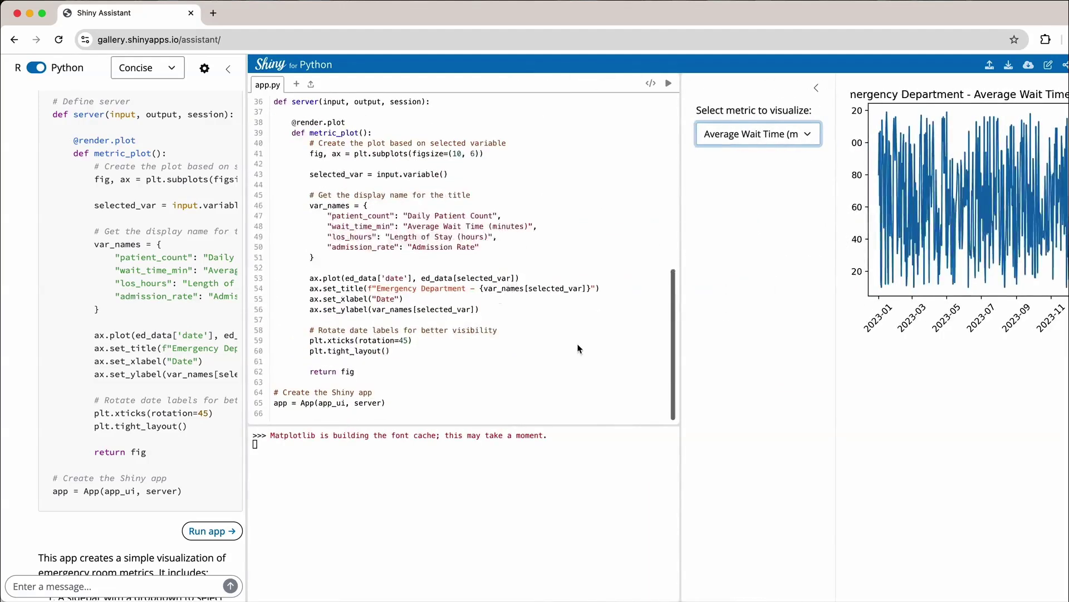
{"action": "scroll", "coordinate": [545, 311], "scroll_direction": "up", "scroll_amount": 10}
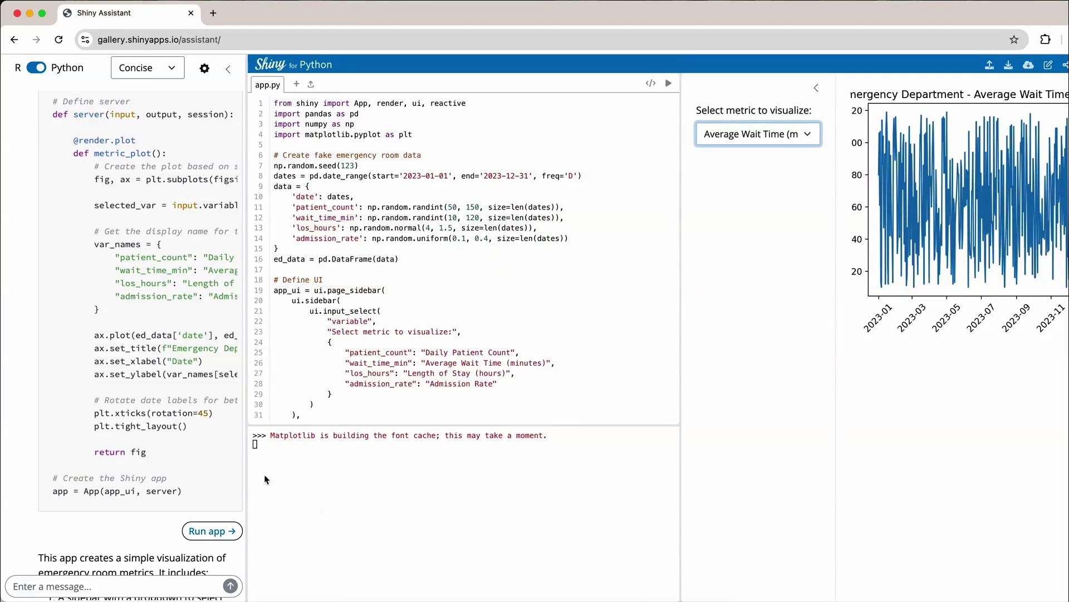
{"action": "scroll", "coordinate": [121, 513], "scroll_direction": "down", "scroll_amount": 5}
{"action": "left_click", "coordinate": [92, 589]}
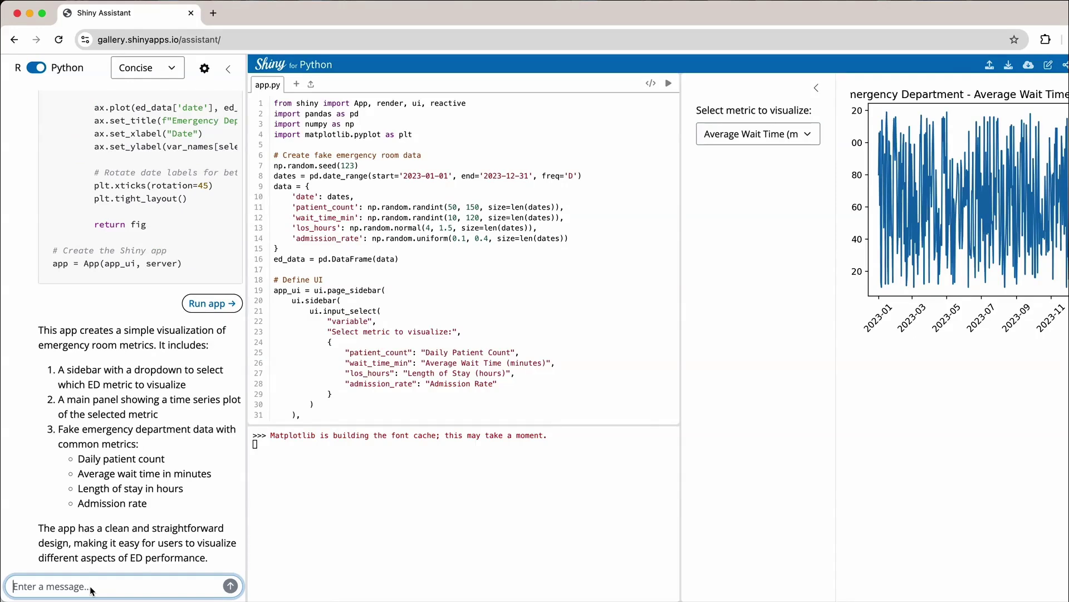
{"action": "type", "text": "now can you use the real data? It's here 'https://raw.githubusercontent.com/rfordatascience/tidytuesday/main/data/2025/2025-04-08/care_state.csv'."}
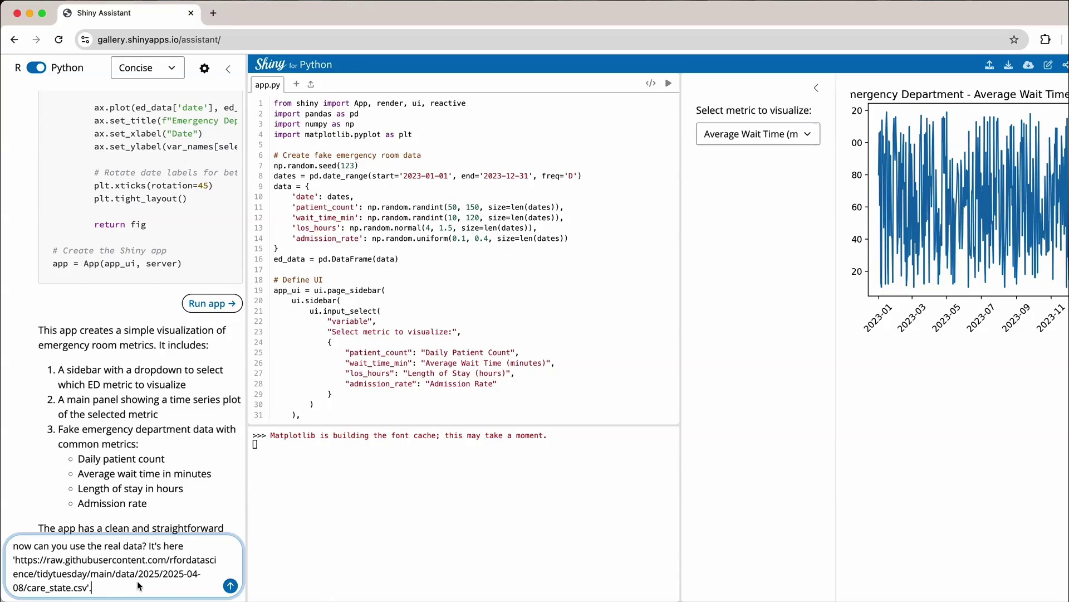
Send the request to use real care_state Emergency Department rows by measure_id, with the pasted data dictionary
{"action": "key", "text": "shift+Return"}
{"action": "type", "text": "."}
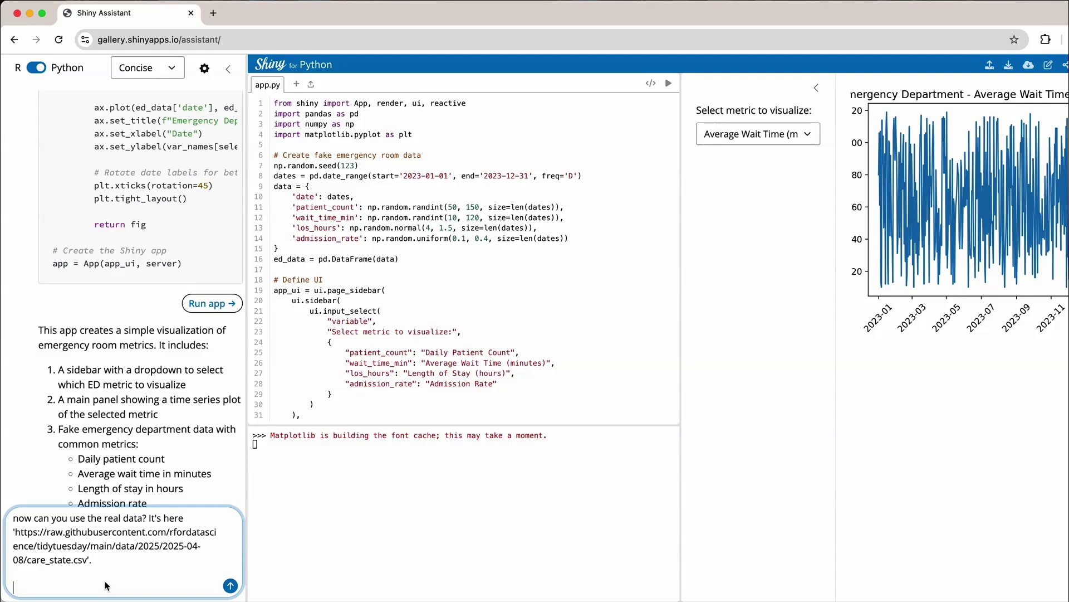
{"action": "type", "text": "Use only rows were condition is \"Emergency Department\". The measure column contains the id of a measurement whose value is in the 'score' column. The measure_name column contains the name of the measure."}
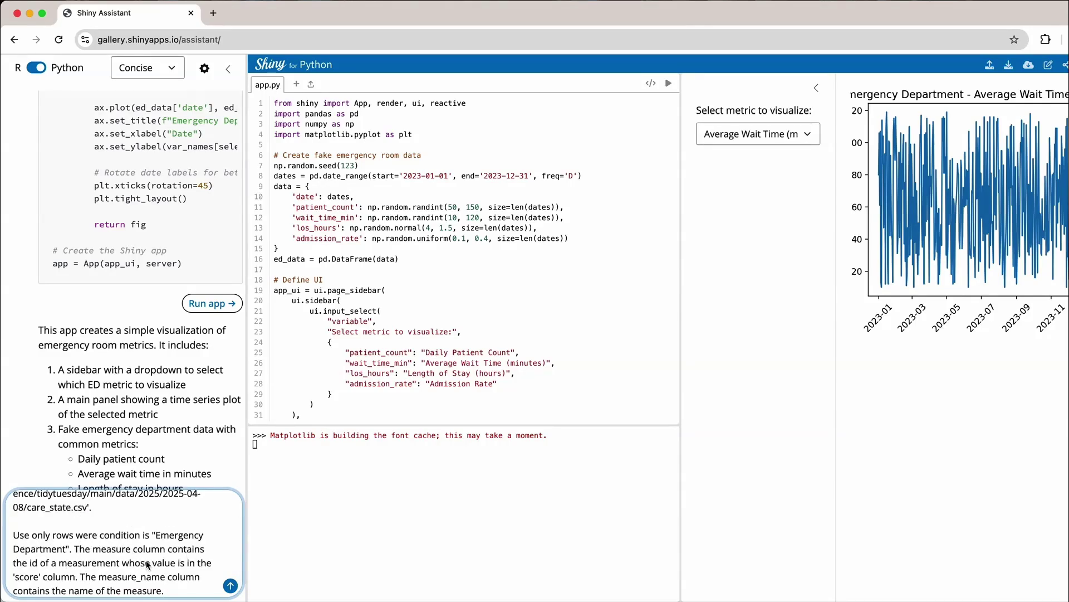
{"action": "scroll", "coordinate": [147, 564], "scroll_direction": "down", "scroll_amount": 1}
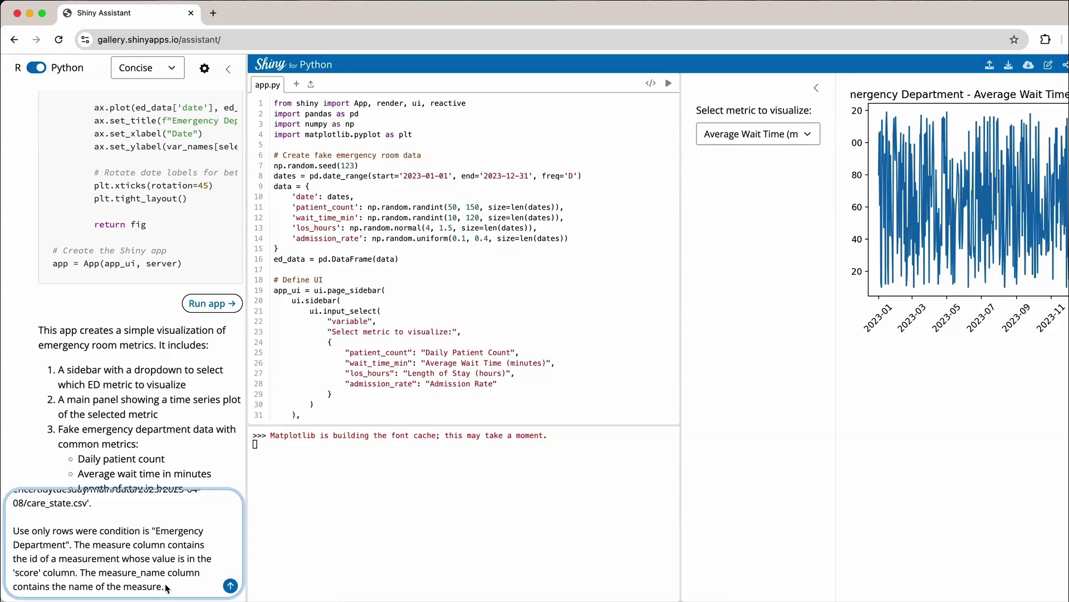
{"action": "left_click", "coordinate": [127, 548]}
{"action": "type", "text": "_id"}
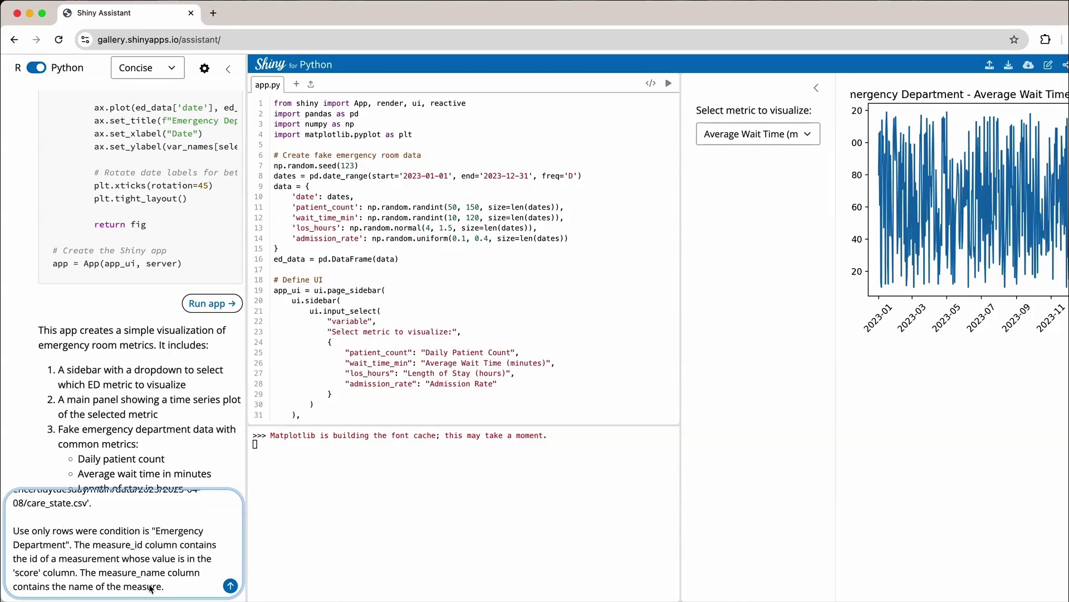
{"action": "scroll", "coordinate": [204, 580], "scroll_direction": "down", "scroll_amount": 1}
{"action": "left_click", "coordinate": [187, 592]}
{"action": "scroll", "coordinate": [187, 592], "scroll_direction": "down", "scroll_amount": 1}
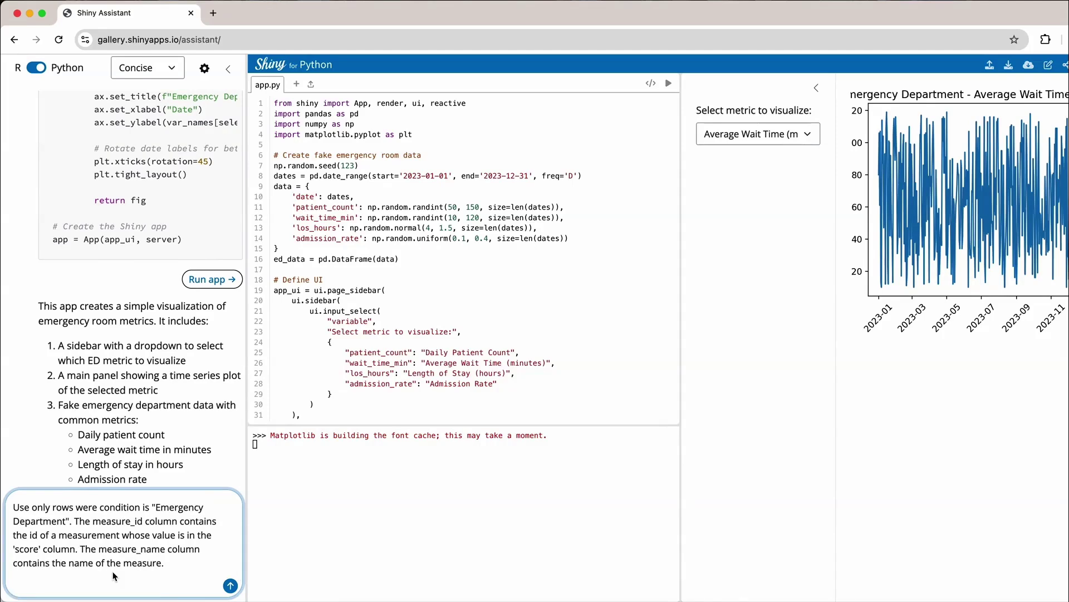
{"action": "key", "text": "super+v"}
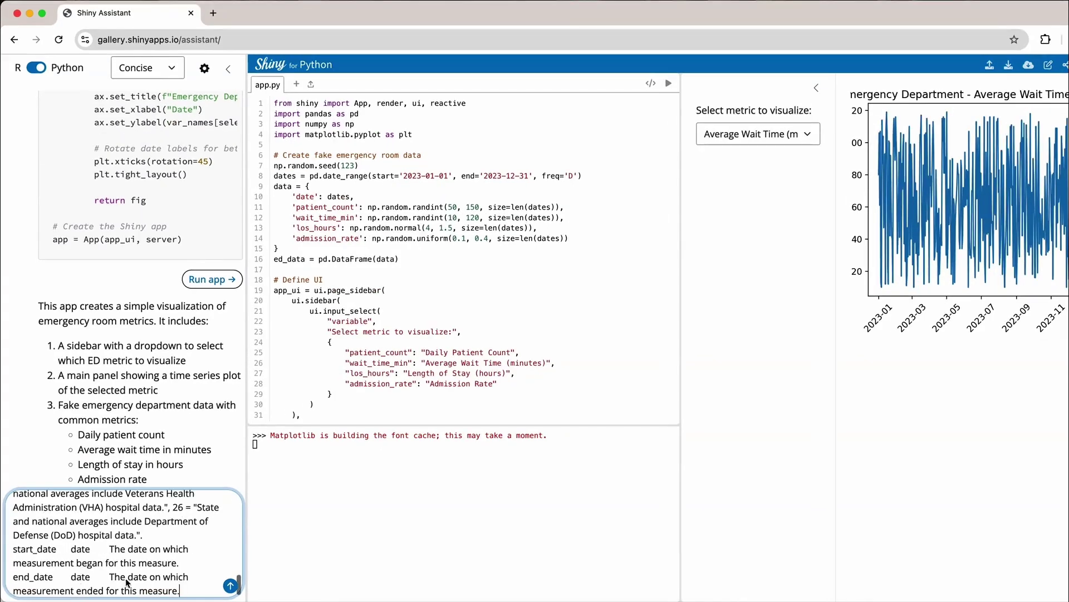
{"action": "scroll", "coordinate": [131, 573], "scroll_direction": "up", "scroll_amount": 5}
{"action": "scroll", "coordinate": [131, 574], "scroll_direction": "up", "scroll_amount": 5}
{"action": "scroll", "coordinate": [131, 574], "scroll_direction": "up", "scroll_amount": 5}
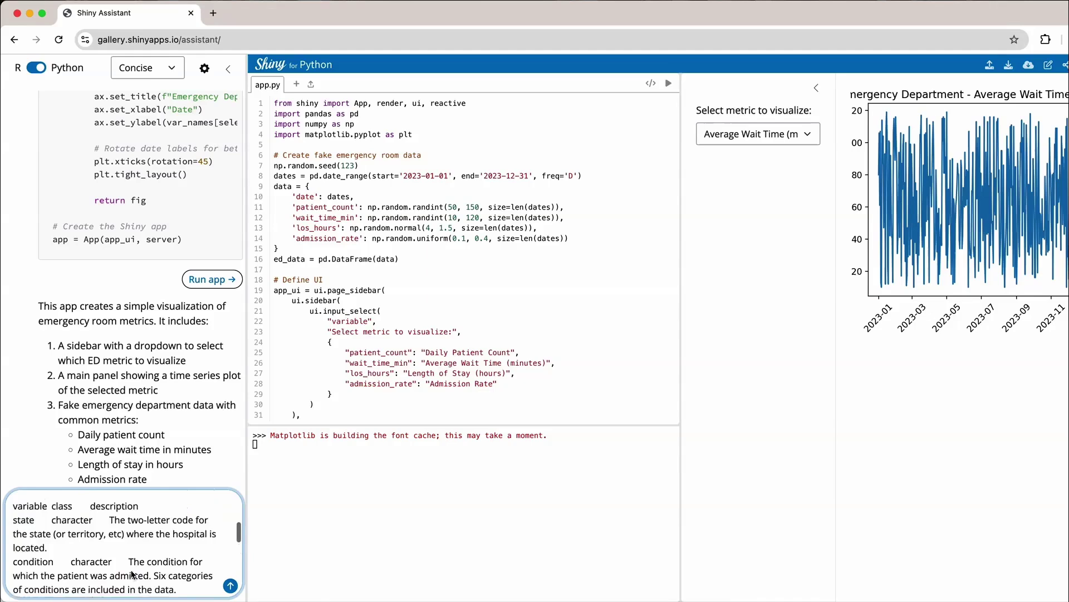
{"action": "scroll", "coordinate": [131, 573], "scroll_direction": "up", "scroll_amount": 5}
{"action": "key", "text": "Return"}
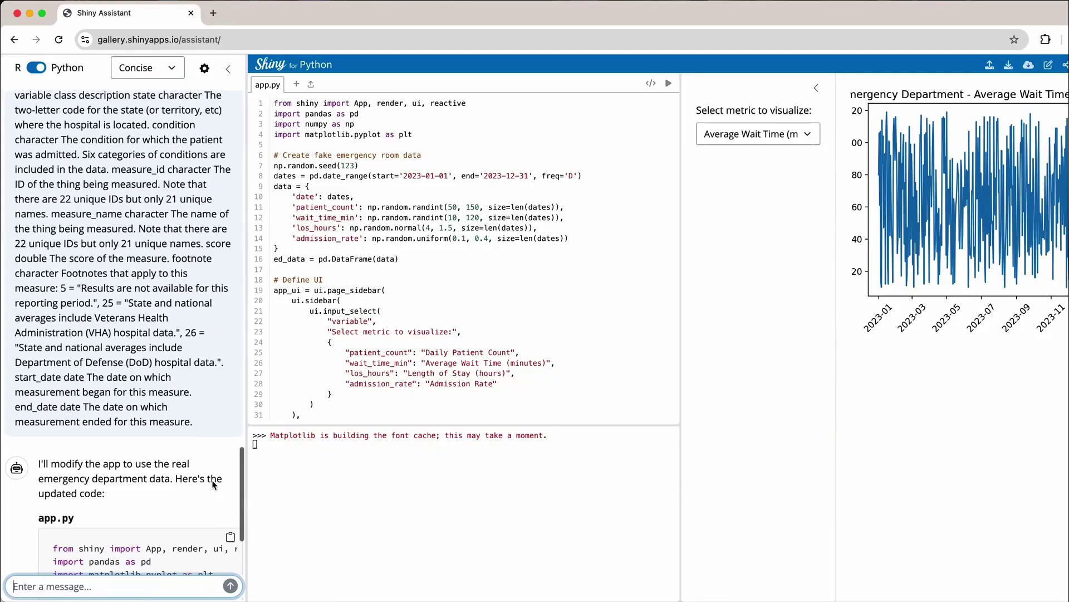
{"action": "scroll", "coordinate": [212, 480], "scroll_direction": "down", "scroll_amount": 2}
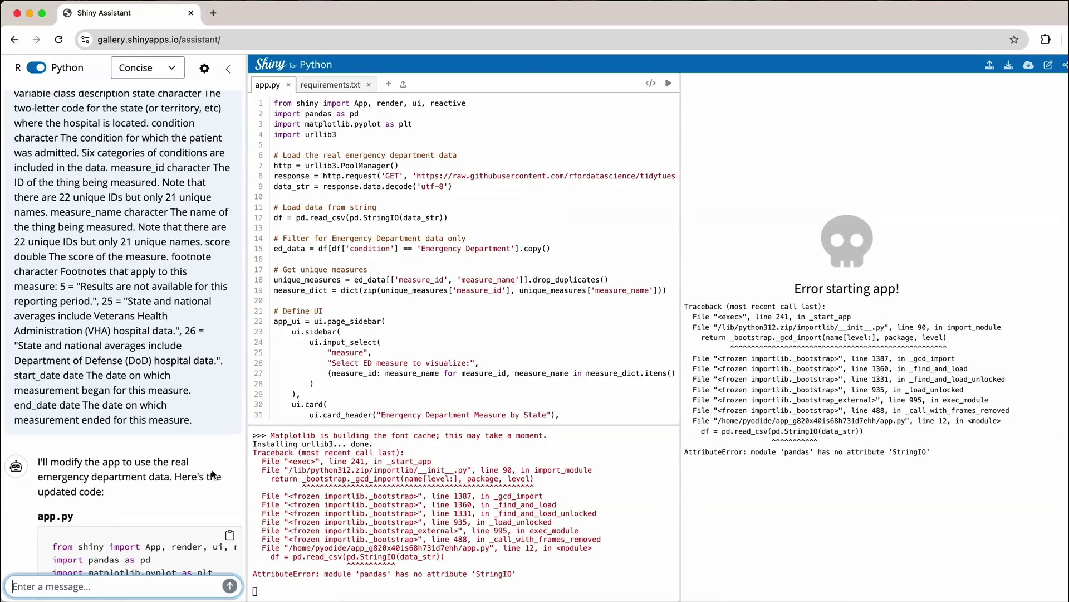
{"action": "scroll", "coordinate": [202, 446], "scroll_direction": "down", "scroll_amount": 3}
{"action": "scroll", "coordinate": [203, 445], "scroll_direction": "down", "scroll_amount": 3}
{"action": "scroll", "coordinate": [204, 446], "scroll_direction": "down", "scroll_amount": 5}
{"action": "scroll", "coordinate": [202, 446], "scroll_direction": "down", "scroll_amount": 3}
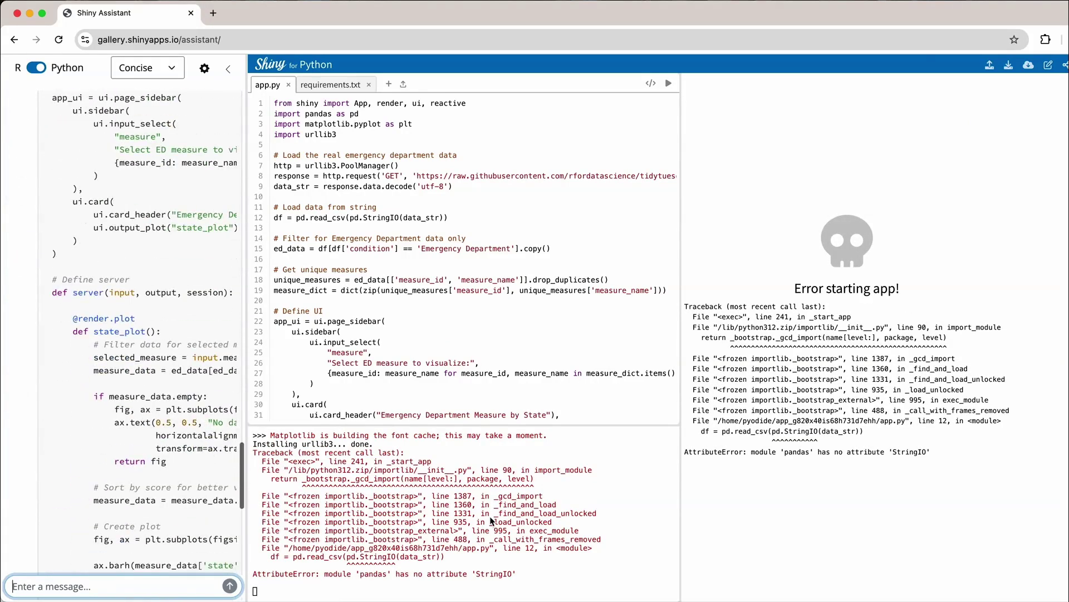
{"action": "scroll", "coordinate": [199, 485], "scroll_direction": "down", "scroll_amount": 5}
{"action": "scroll", "coordinate": [195, 517], "scroll_direction": "down", "scroll_amount": 2}
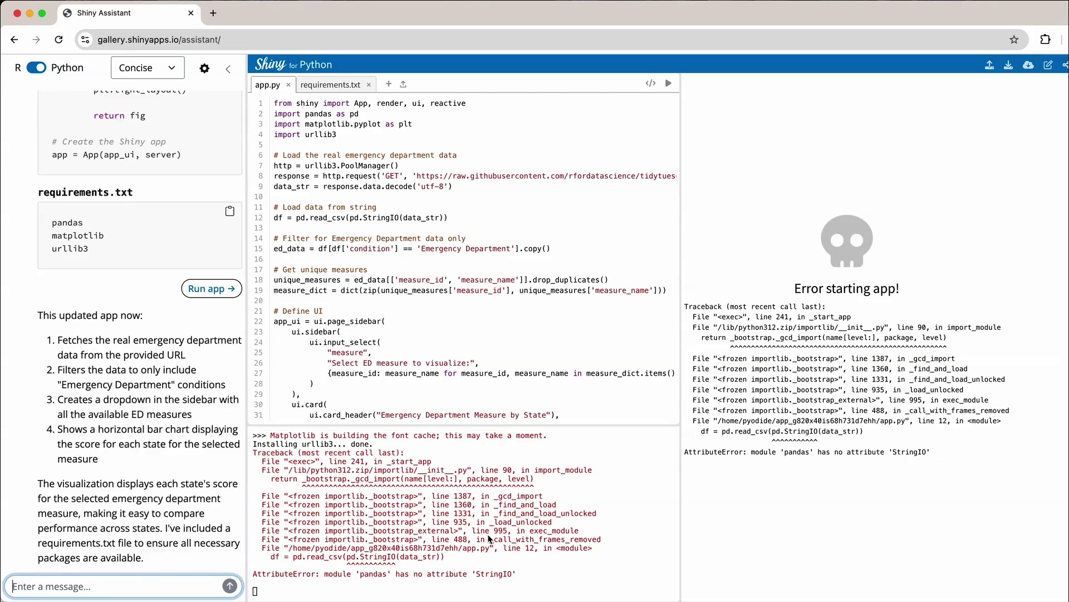
Report the console's AttributeError to the assistant with the pasted error message
{"action": "left_click", "coordinate": [494, 572]}
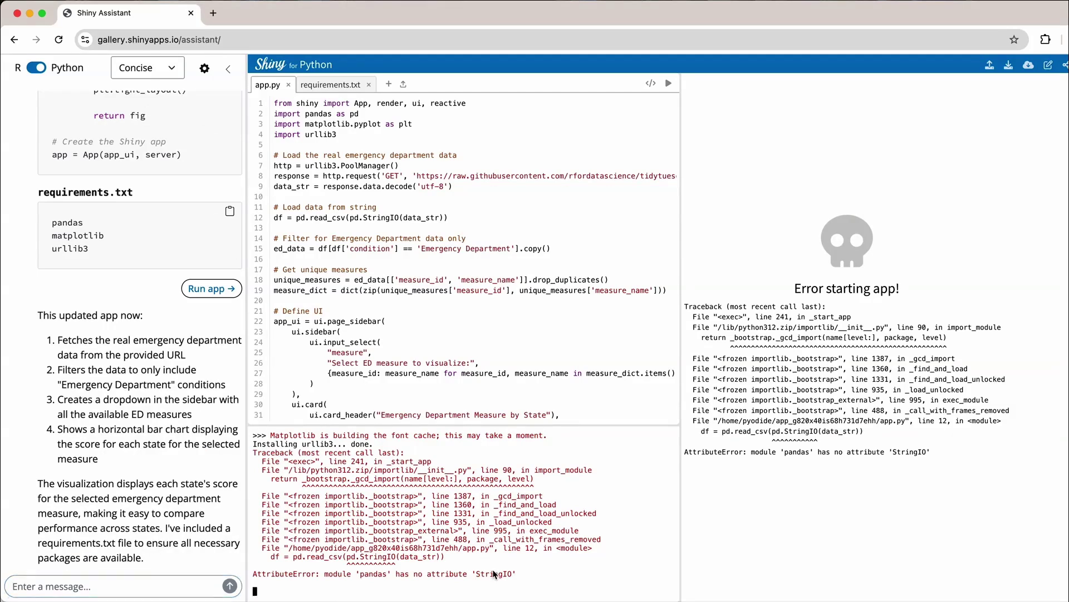
{"action": "left_click_drag", "start_coordinate": [524, 574], "coordinate": [442, 582]}
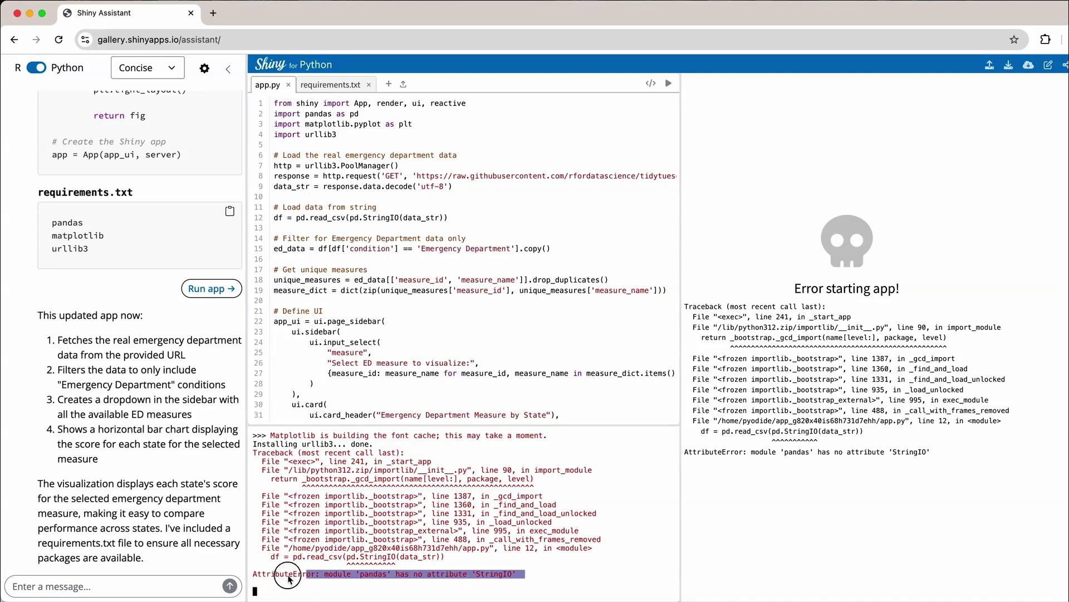
{"action": "left_click_drag", "start_coordinate": [443, 583], "coordinate": [253, 568]}
{"action": "left_click", "coordinate": [163, 589]}
{"action": "type", "text": "I"}
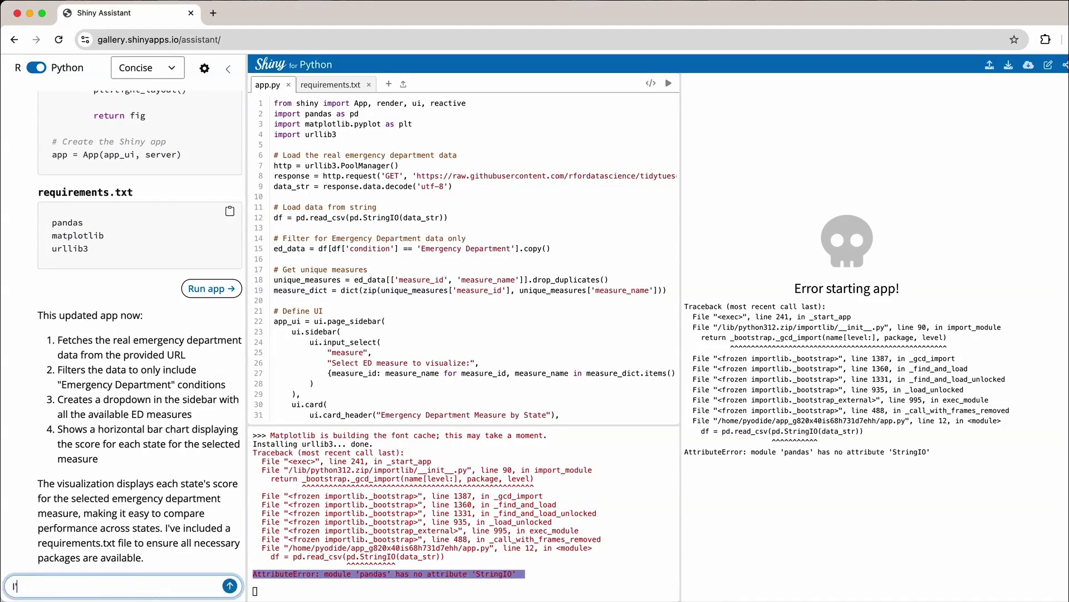
{"action": "type", "text": "'m getting this error me"}
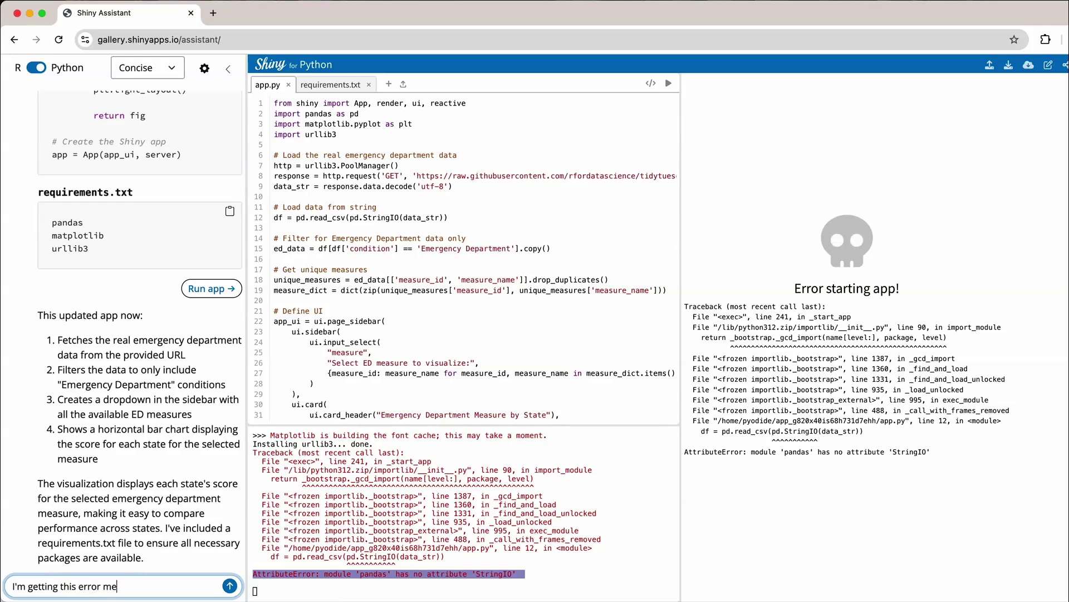
{"action": "type", "text": "ssage:"}
{"action": "key", "text": "super+v"}
{"action": "key", "text": "Return"}
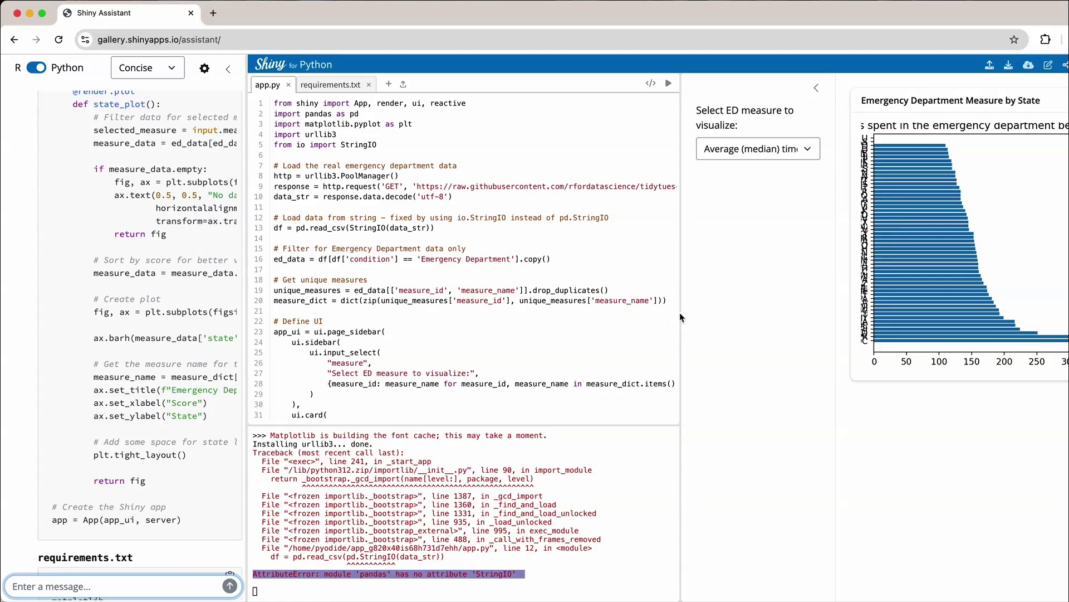
Chart several ED measures in turn, ending on a Psychiatric/Mental Health time measure, in a widened preview
{"action": "left_click_drag", "start_coordinate": [681, 315], "coordinate": [548, 319]}
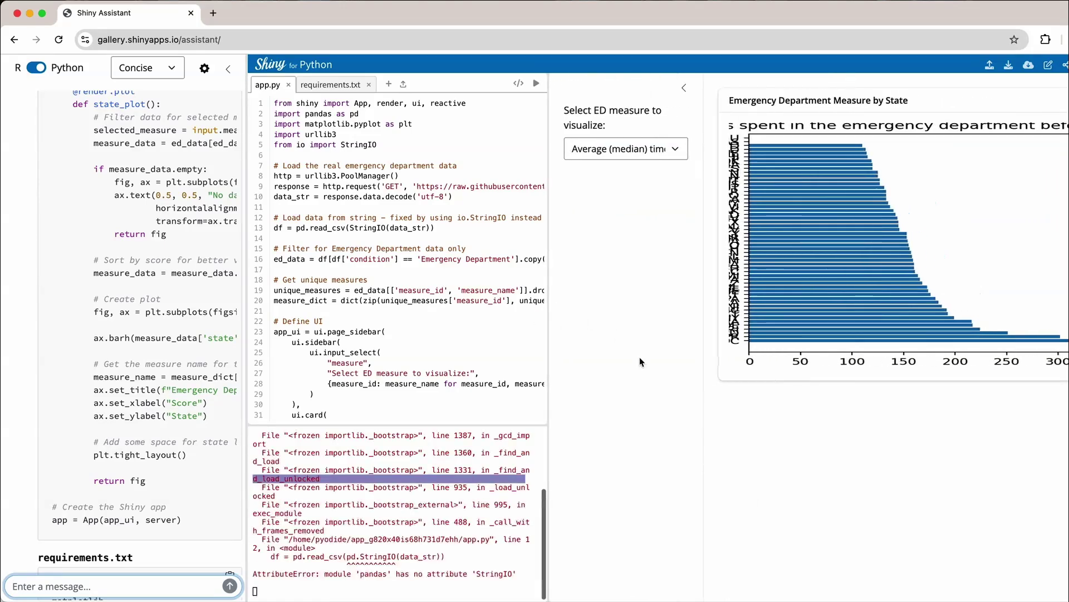
{"action": "left_click", "coordinate": [648, 154]}
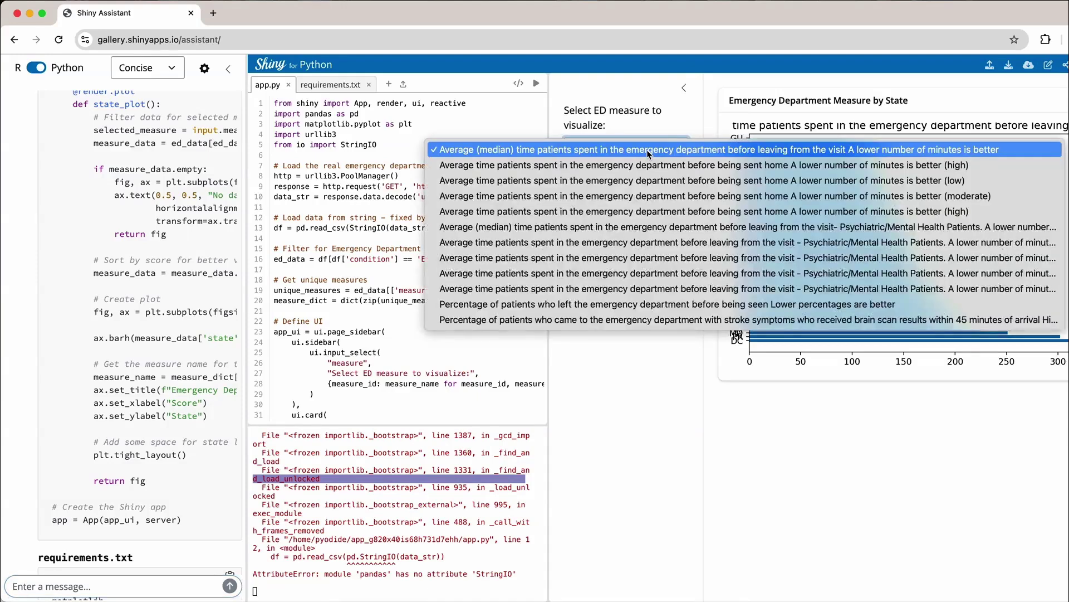
{"action": "left_click", "coordinate": [643, 163]}
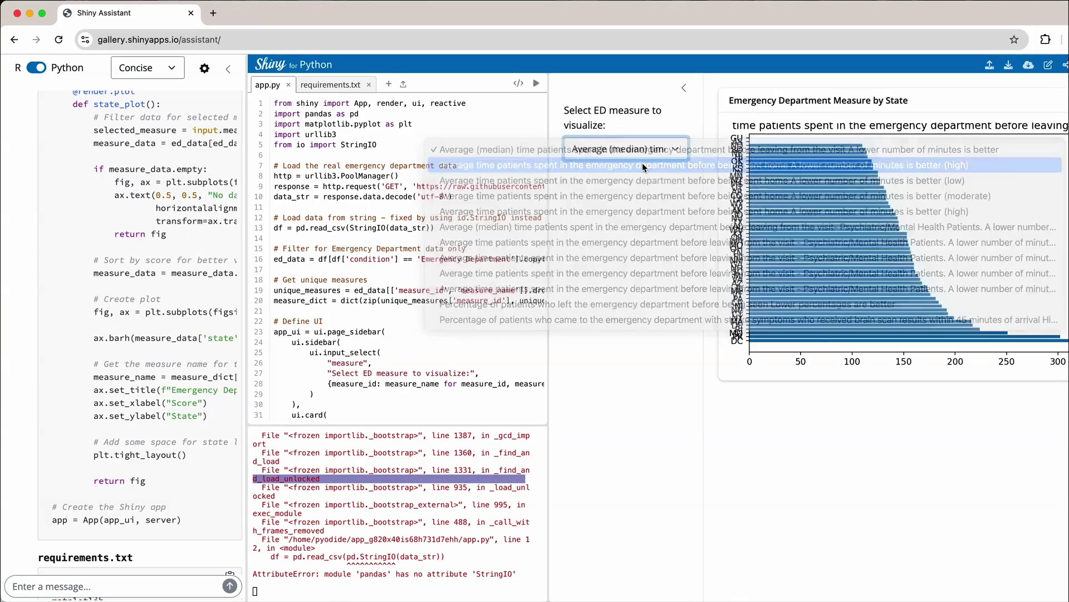
{"action": "left_click", "coordinate": [645, 154]}
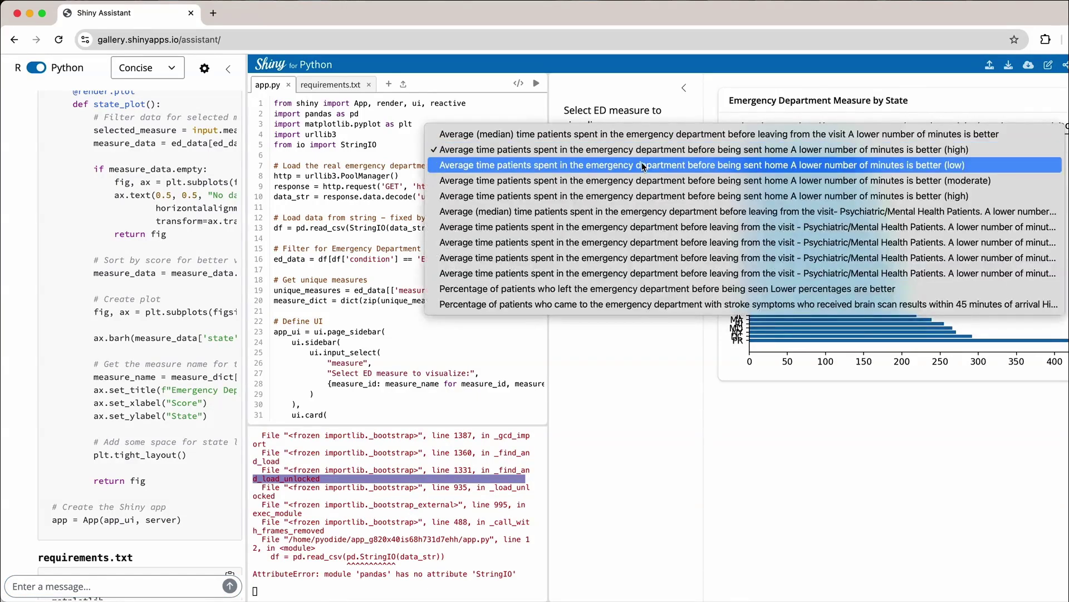
{"action": "left_click", "coordinate": [641, 162]}
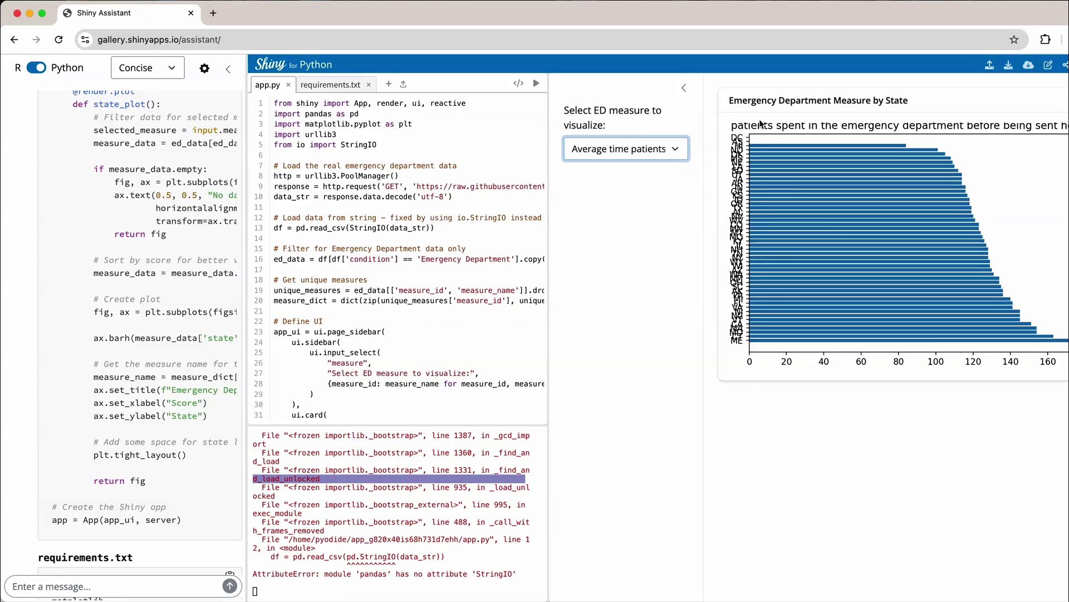
{"action": "left_click", "coordinate": [639, 151]}
{"action": "left_click", "coordinate": [632, 183]}
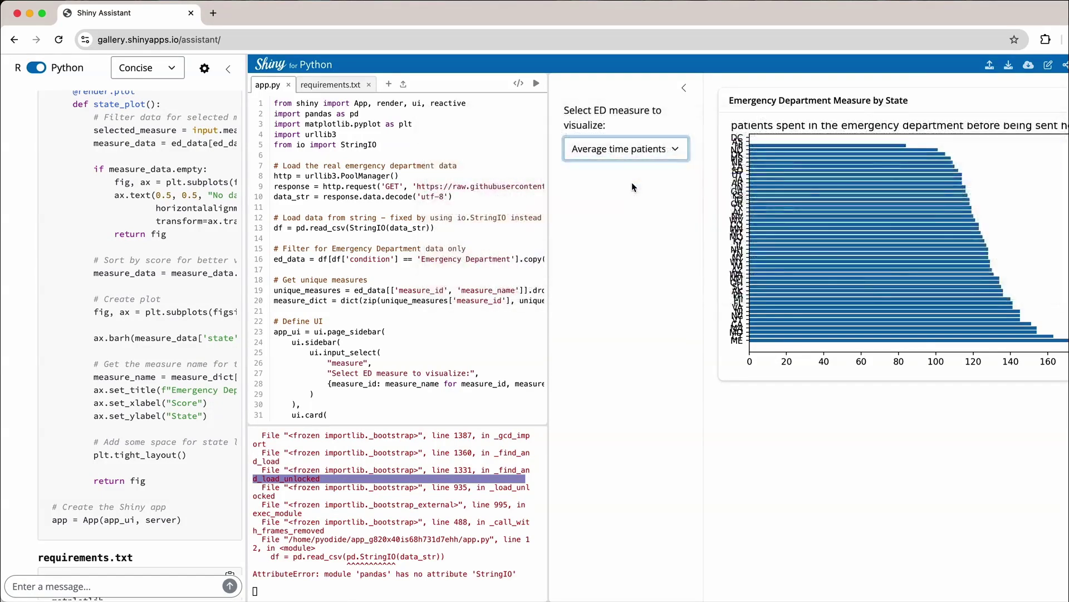
{"action": "left_click", "coordinate": [667, 156]}
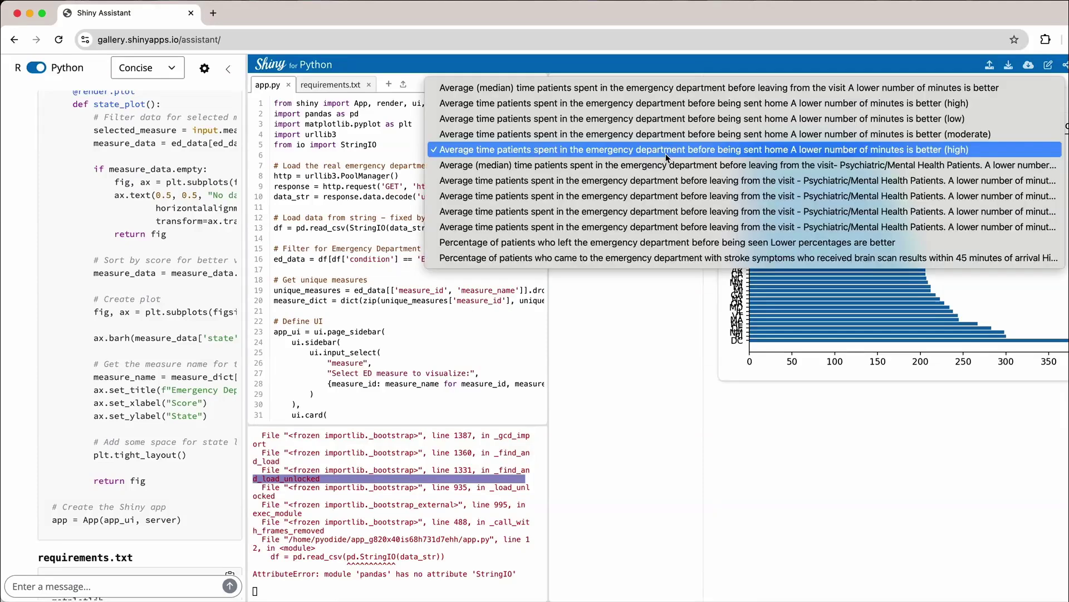
{"action": "left_click", "coordinate": [655, 214]}
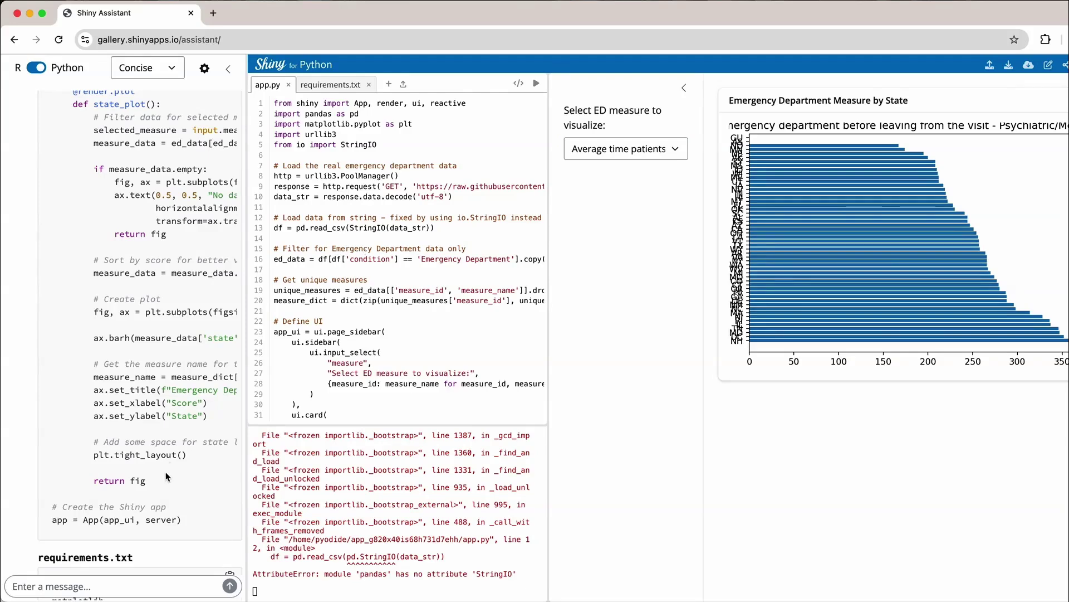
{"action": "scroll", "coordinate": [167, 476], "scroll_direction": "down", "scroll_amount": 5}
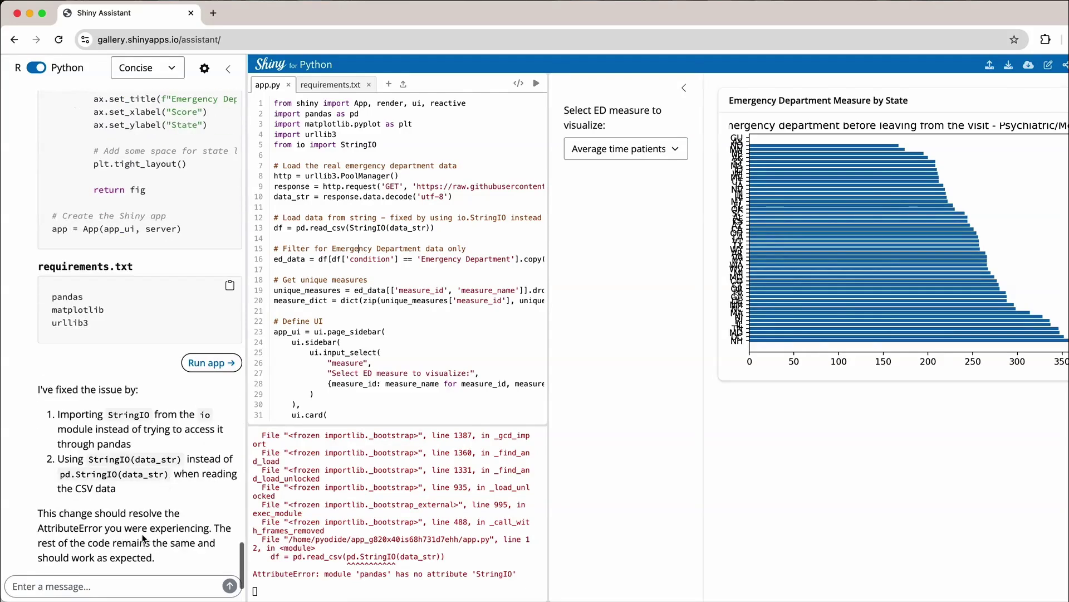
Begin a new follow-up message and restore the code editor's width
{"action": "left_click", "coordinate": [107, 592]}
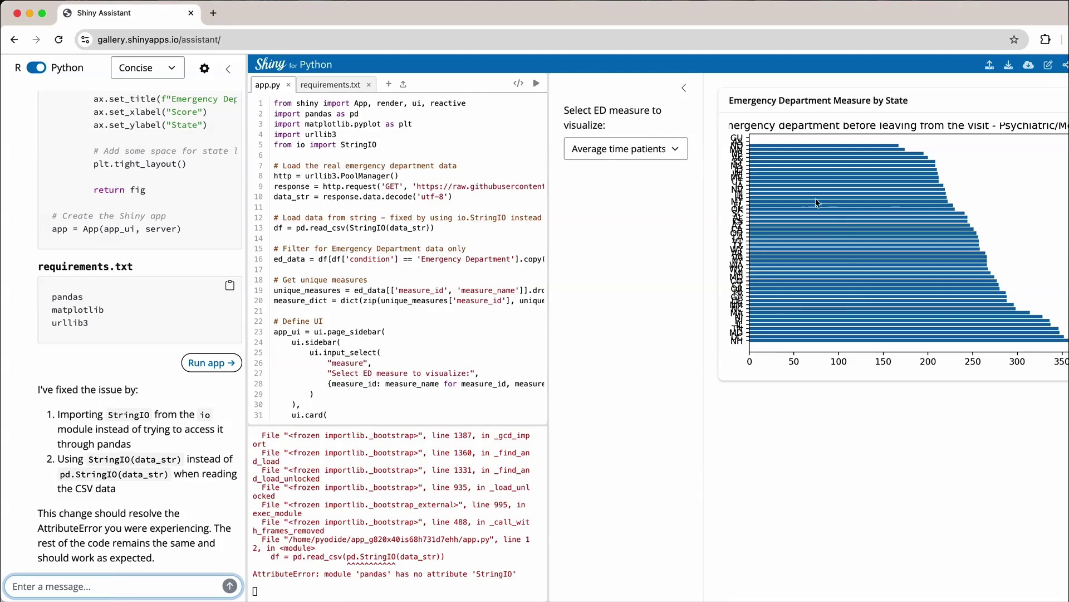
{"action": "left_click_drag", "start_coordinate": [547, 329], "coordinate": [407, 323]}
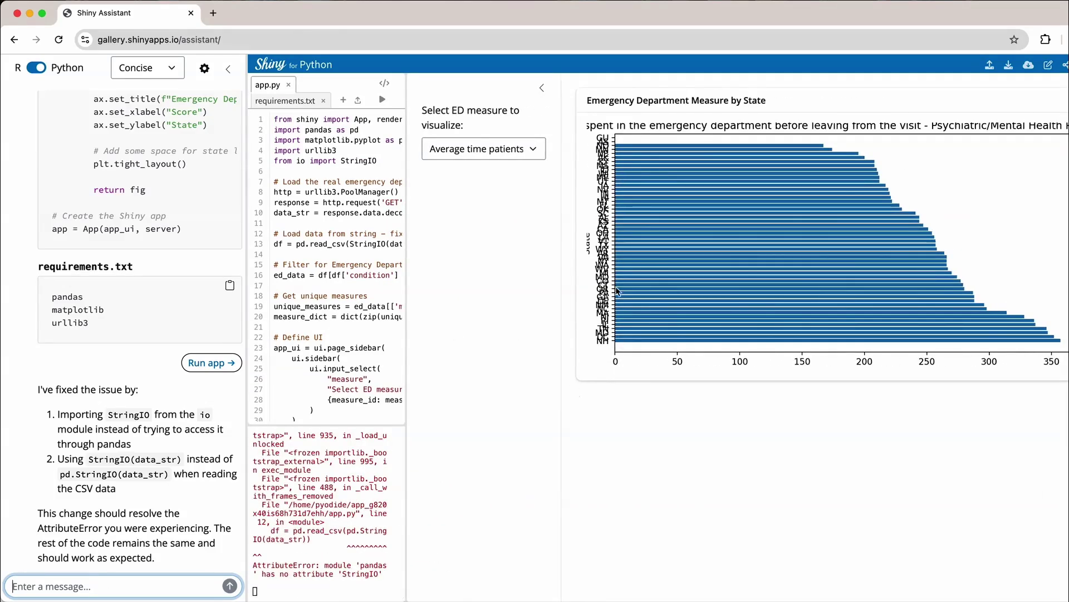
{"action": "left_click_drag", "start_coordinate": [408, 284], "coordinate": [587, 277]}
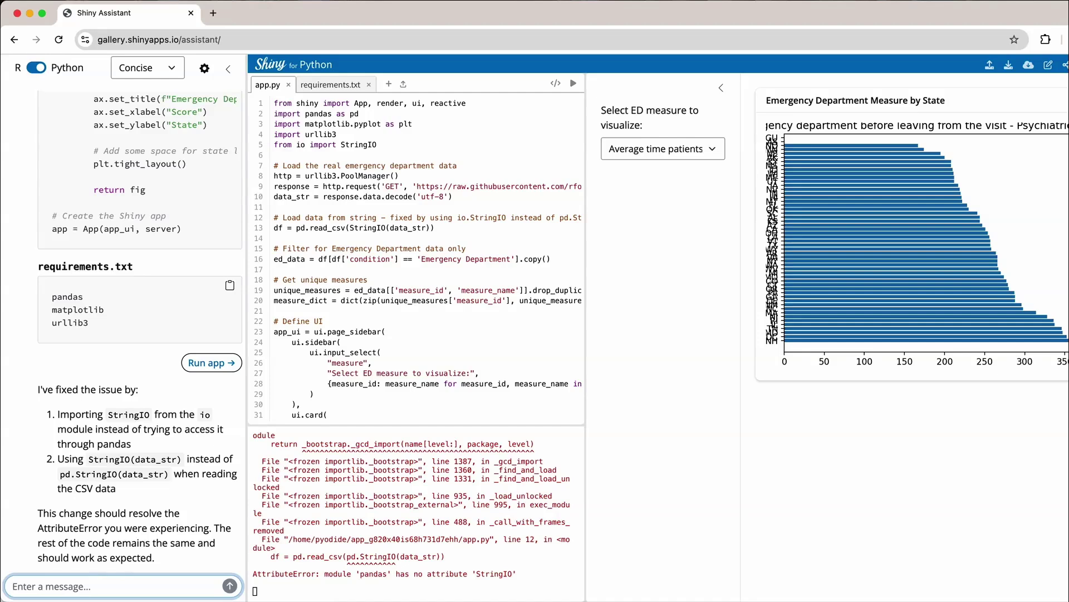
{"action": "type", "text": "Can you add a "}
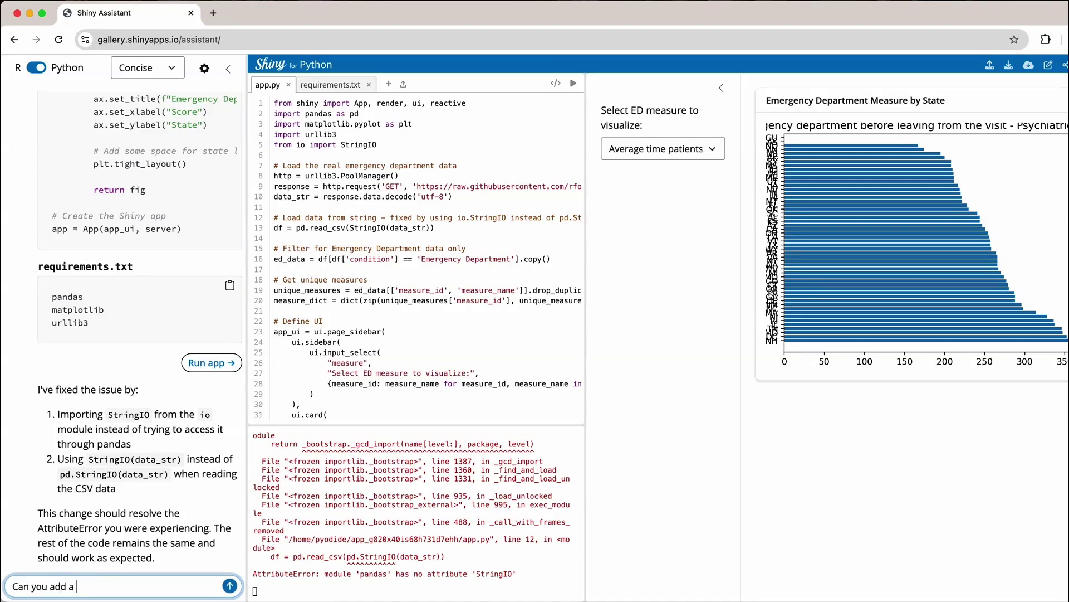
{"action": "type", "text": "selecti"}
{"action": "type", "text": "ze input for teh"}
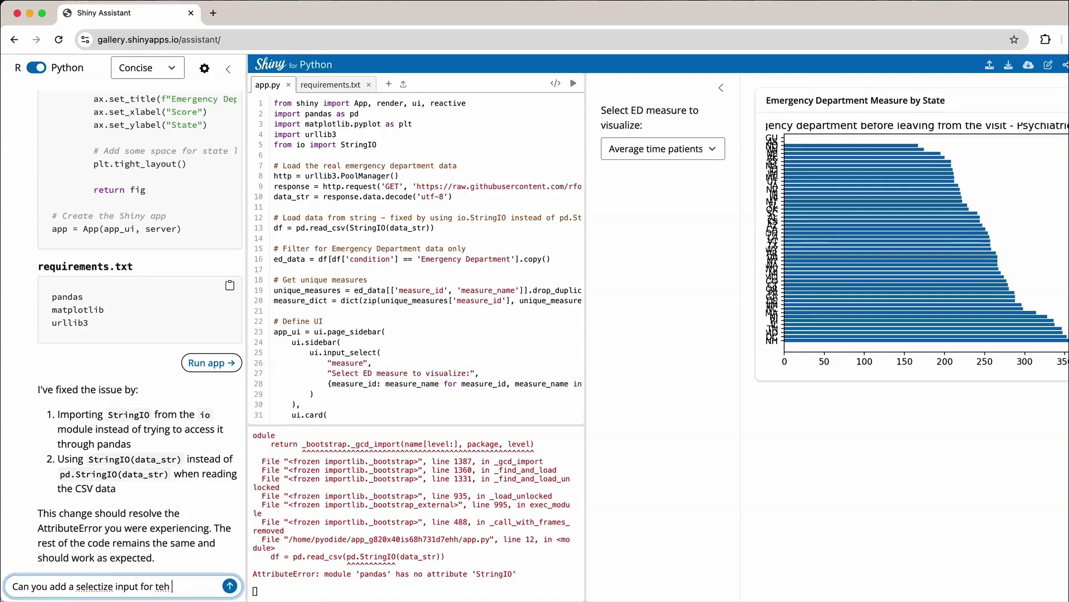
Send a request for a selectize input to filter the charted states
{"action": "key", "text": "BackSpace"}
{"action": "key", "text": "BackSpace"}
{"action": "key", "text": "BackSpace"}
{"action": "type", "text": "he states so tha"}
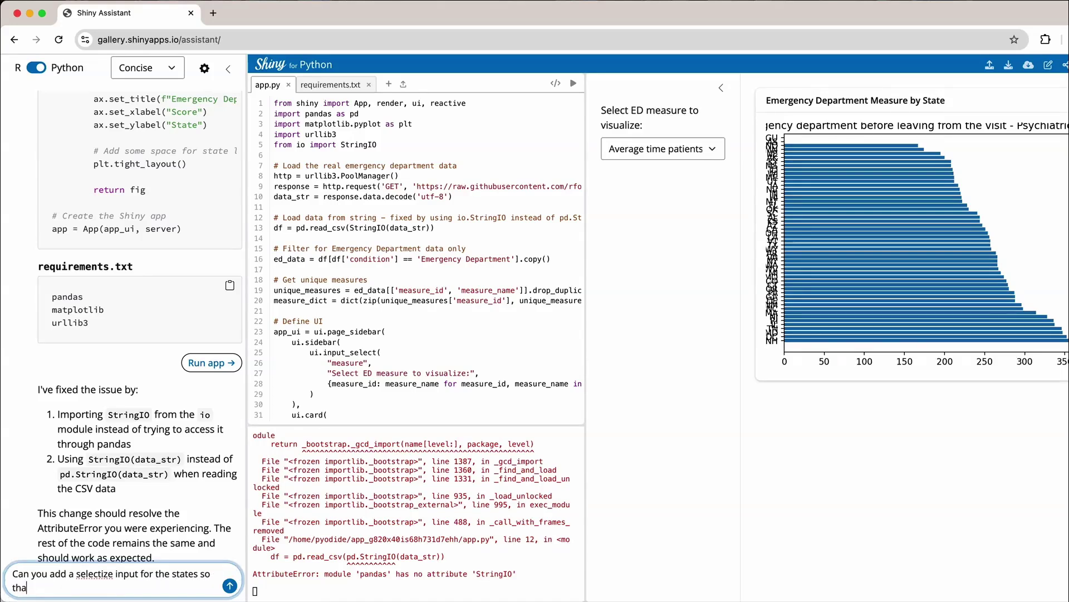
{"action": "key", "text": "BackSpace"}
{"action": "type", "text": "e user ca"}
{"action": "type", "text": "n select which sta"}
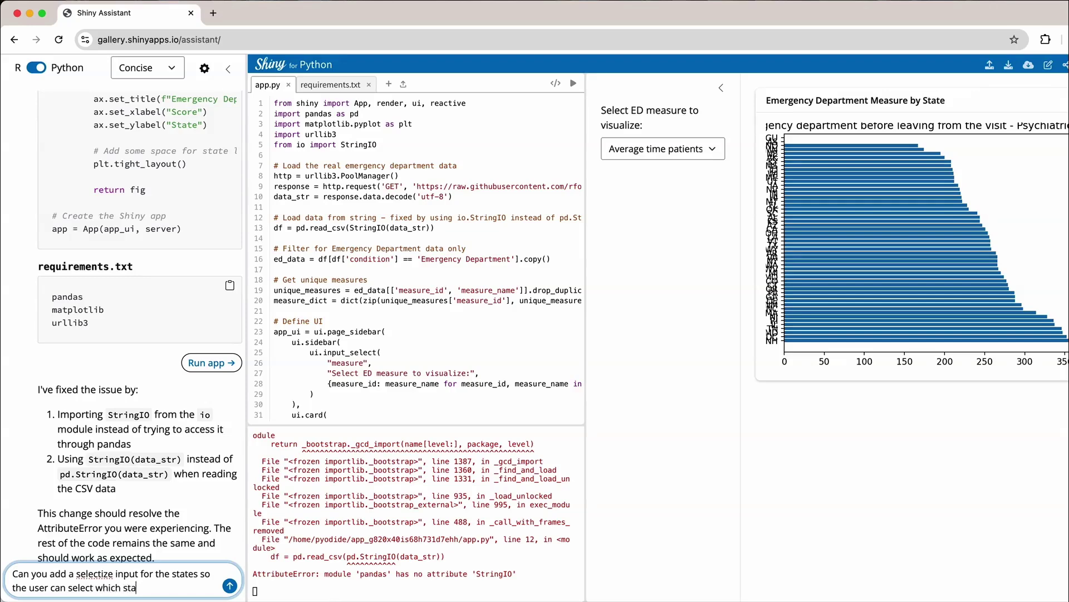
{"action": "type", "text": "tes they want to visu"}
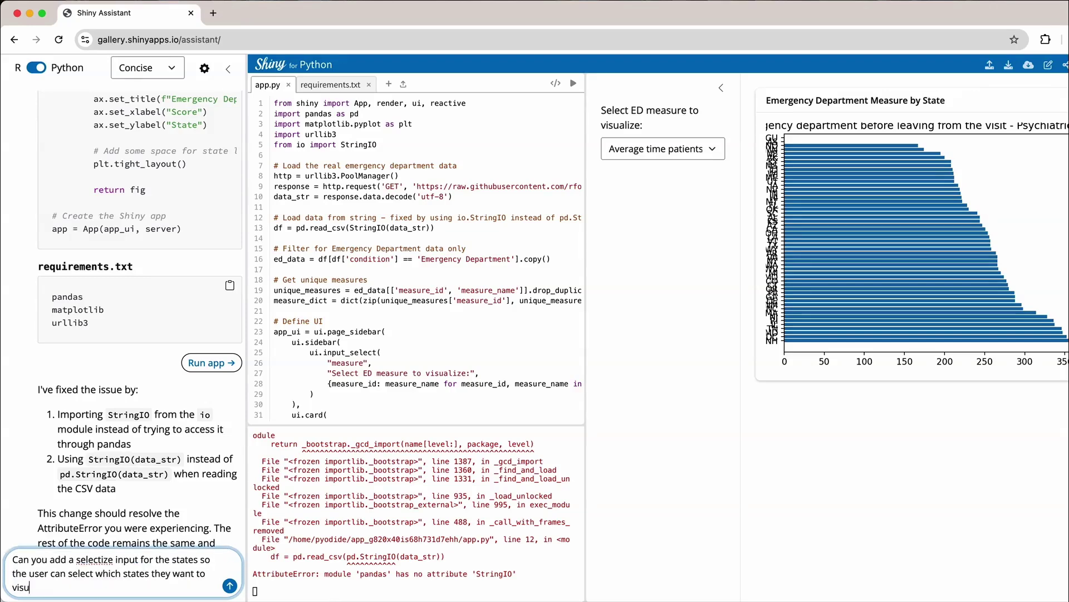
{"action": "type", "text": "alize"}
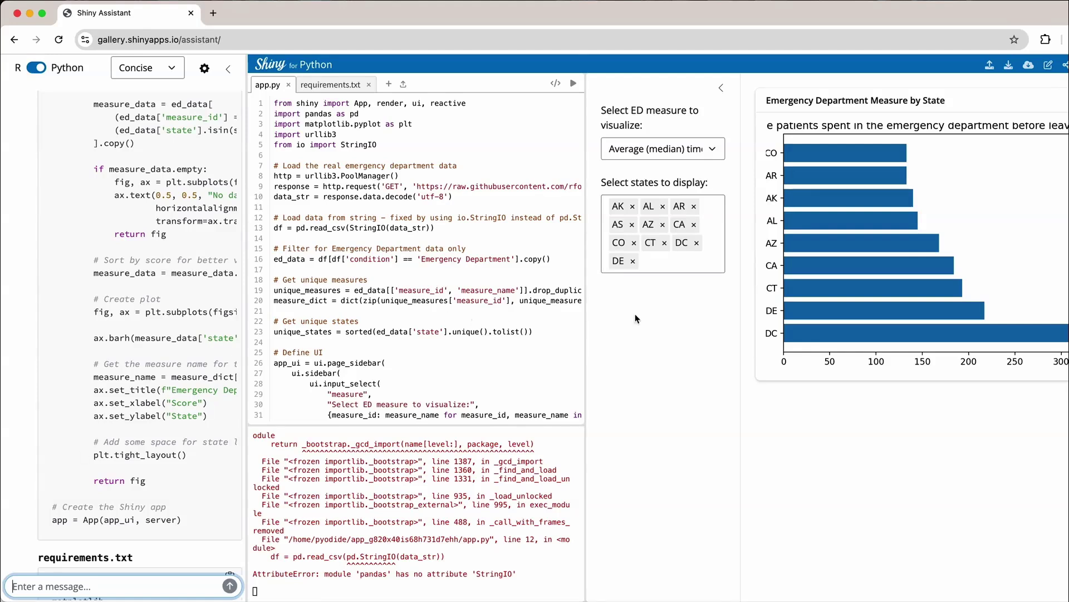
Add IA and MI to the states filter and remove TX and DE
{"action": "left_click", "coordinate": [662, 259]}
{"action": "left_click", "coordinate": [663, 356]}
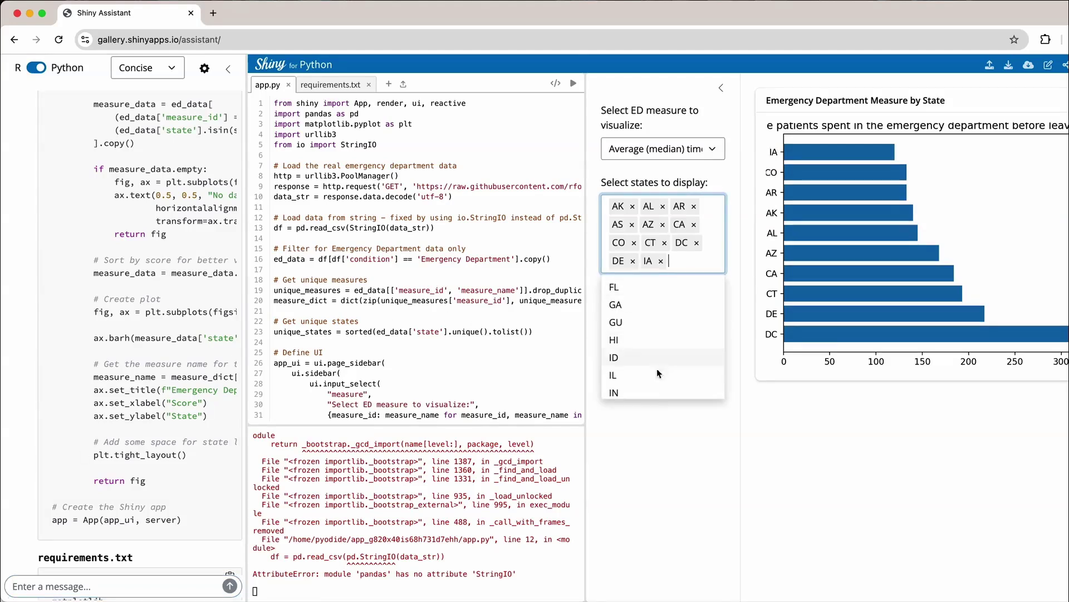
{"action": "scroll", "coordinate": [656, 368], "scroll_direction": "down", "scroll_amount": 2}
{"action": "scroll", "coordinate": [653, 396], "scroll_direction": "down", "scroll_amount": 2}
{"action": "left_click", "coordinate": [655, 369]}
{"action": "scroll", "coordinate": [656, 369], "scroll_direction": "down", "scroll_amount": 2}
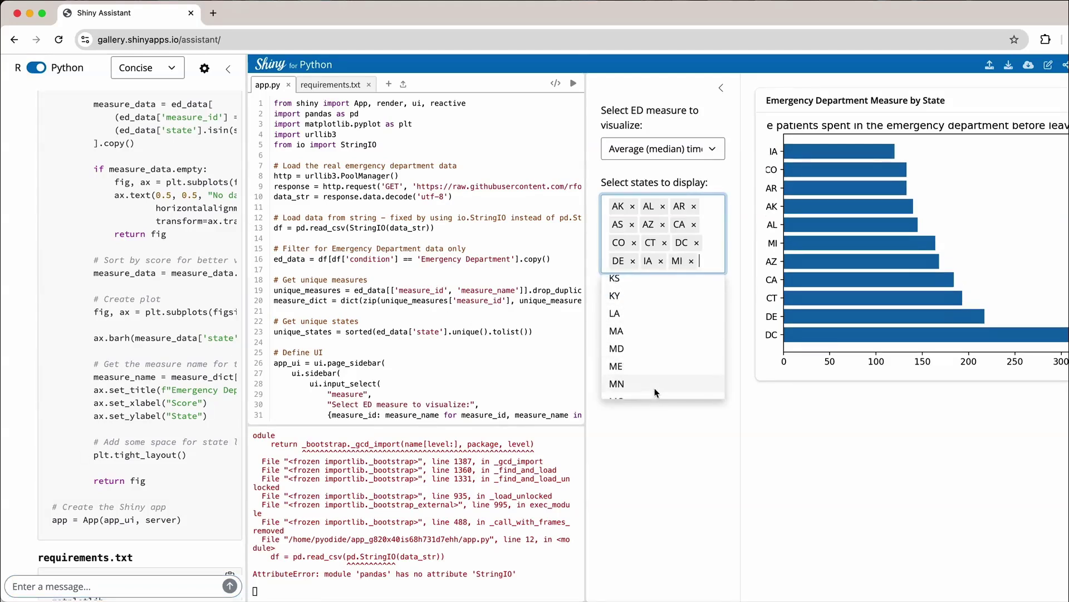
{"action": "scroll", "coordinate": [654, 364], "scroll_direction": "down", "scroll_amount": 3}
{"action": "left_click", "coordinate": [652, 357]}
{"action": "left_click", "coordinate": [677, 472]}
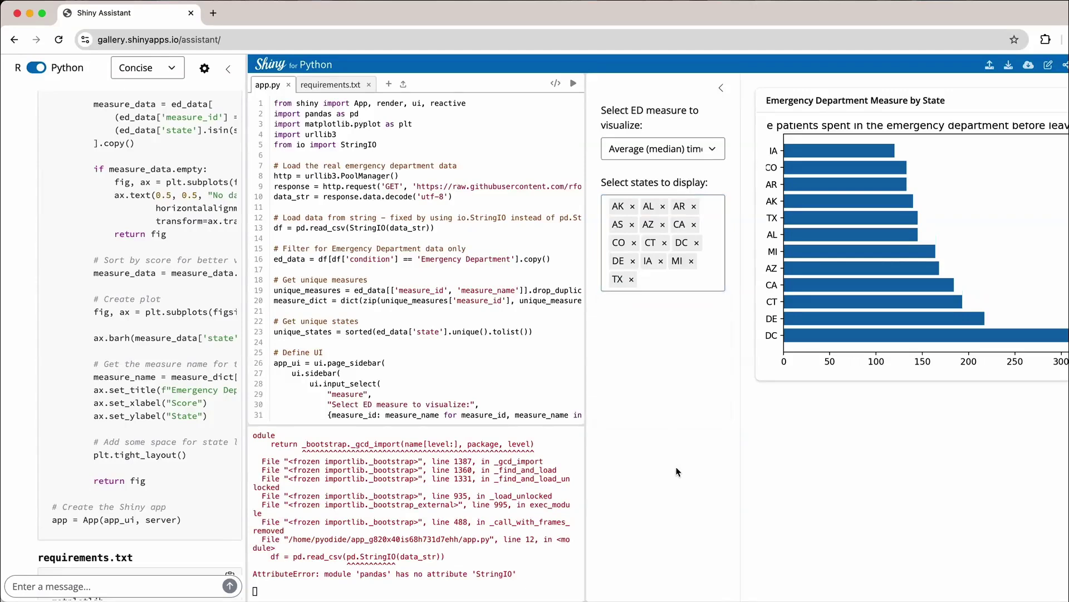
{"action": "left_click", "coordinate": [629, 279]}
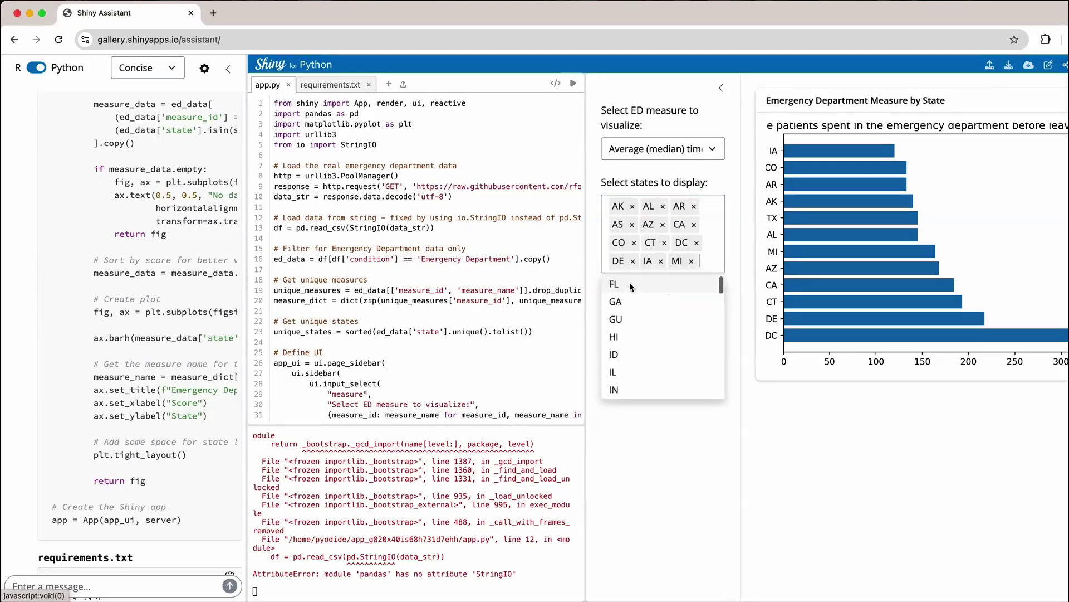
{"action": "left_click", "coordinate": [632, 261]}
Switch the chart to a different average-time emergency department measure
{"action": "left_click", "coordinate": [677, 437]}
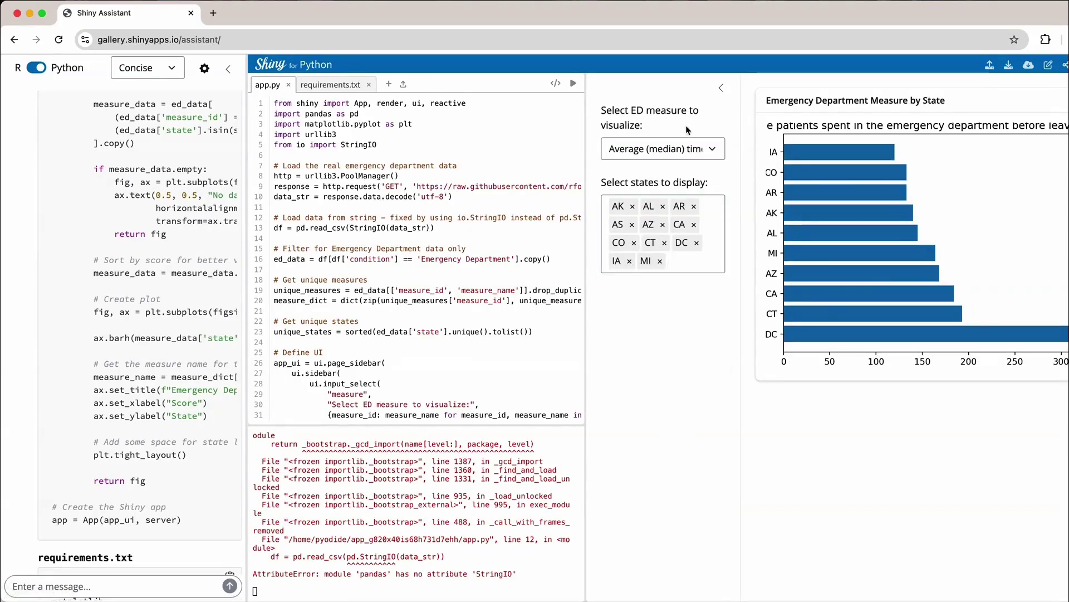
{"action": "left_click", "coordinate": [675, 149]}
{"action": "left_click", "coordinate": [664, 196]}
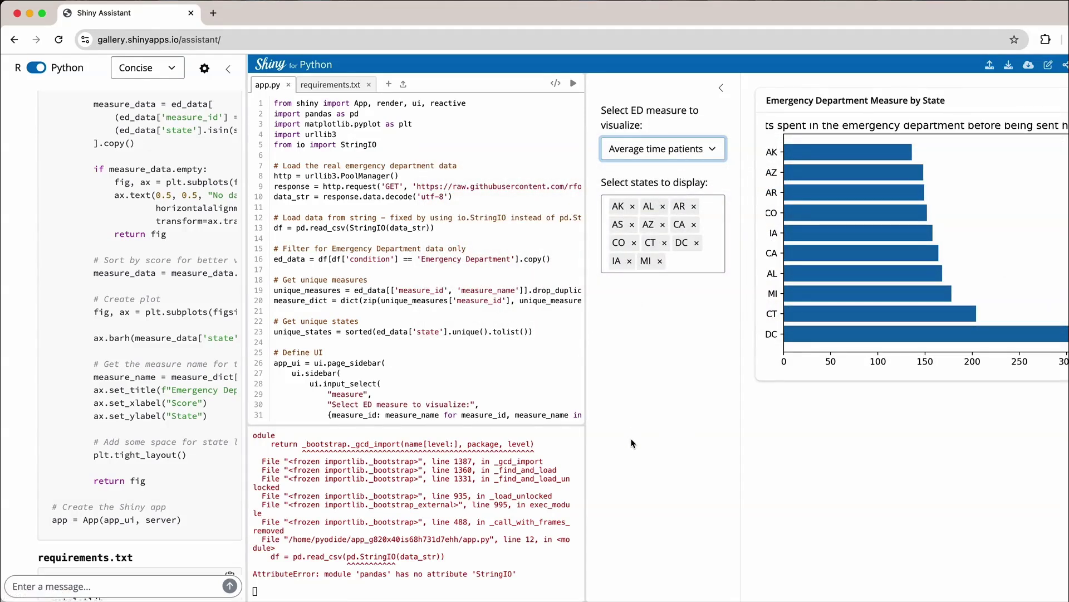
{"action": "left_click", "coordinate": [504, 529]}
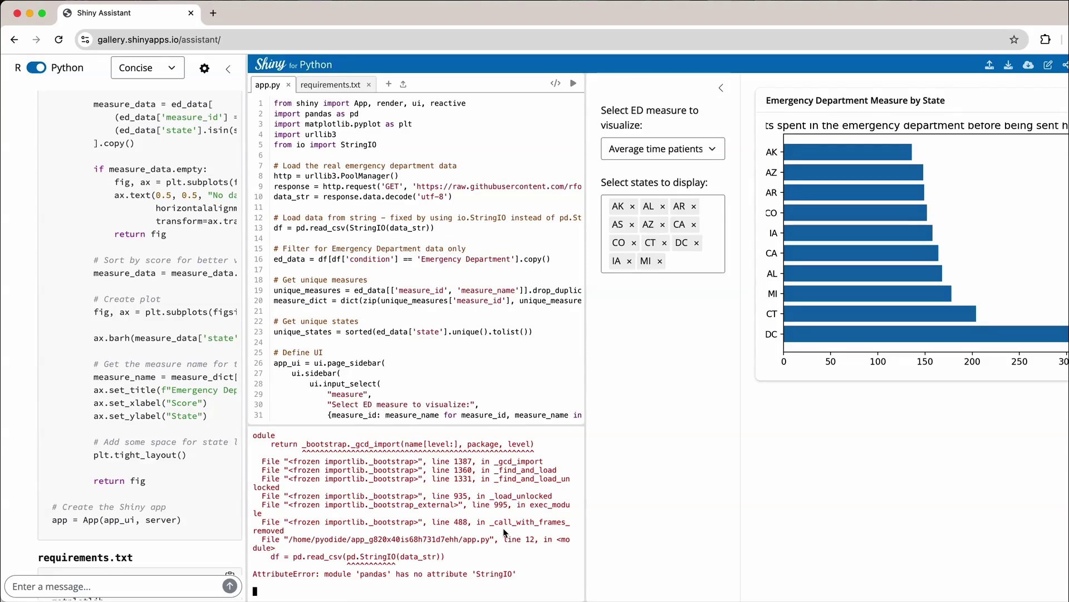
{"action": "scroll", "coordinate": [469, 346], "scroll_direction": "down", "scroll_amount": 1}
{"action": "scroll", "coordinate": [469, 346], "scroll_direction": "down", "scroll_amount": 5}
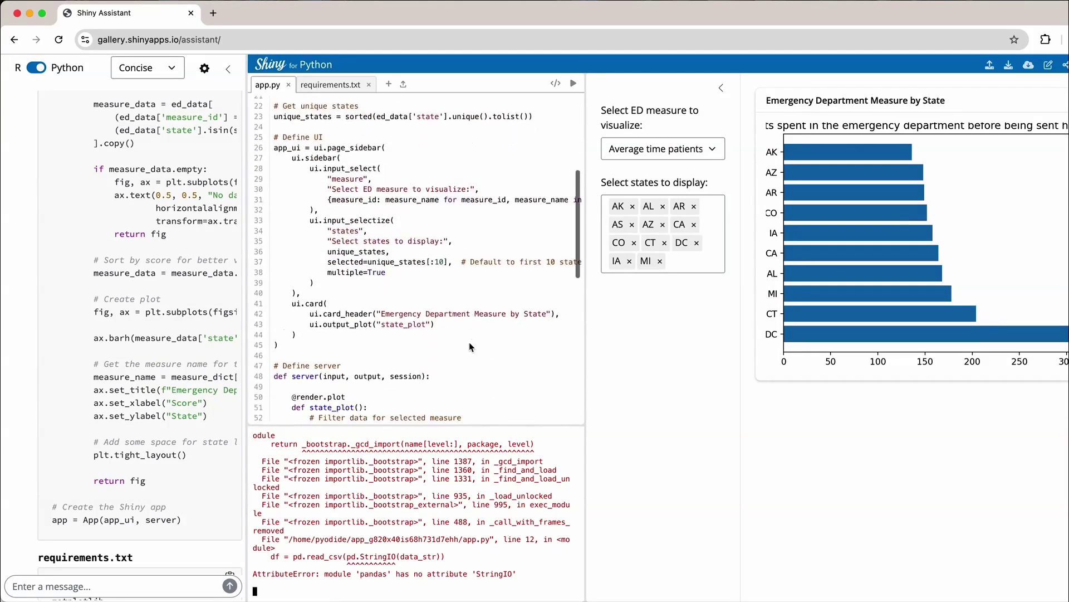
{"action": "scroll", "coordinate": [469, 347], "scroll_direction": "down", "scroll_amount": 1}
{"action": "scroll", "coordinate": [469, 345], "scroll_direction": "down", "scroll_amount": 3}
{"action": "scroll", "coordinate": [468, 342], "scroll_direction": "down", "scroll_amount": 5}
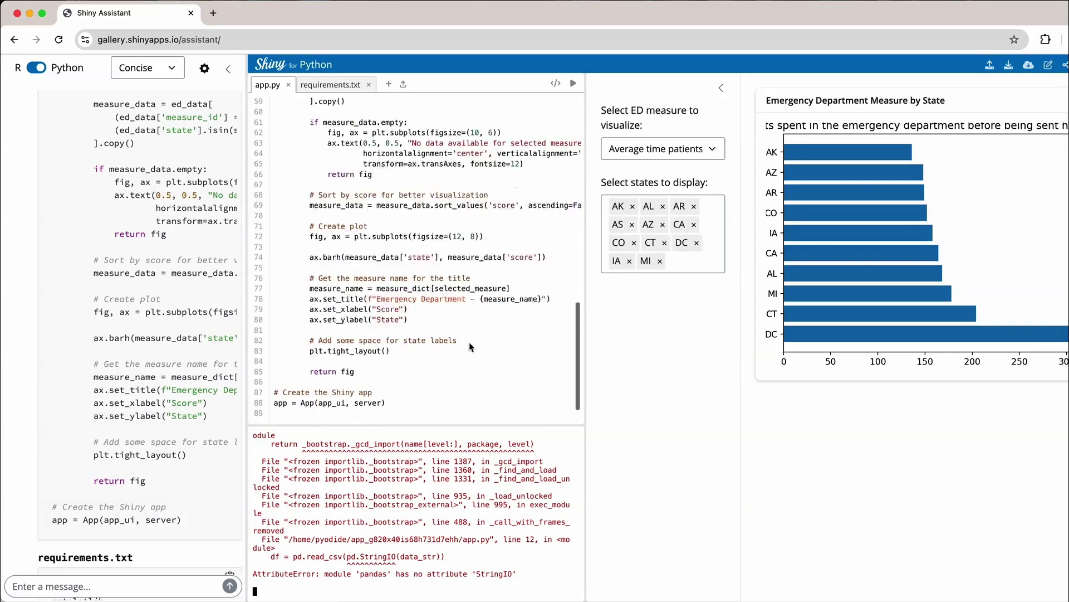
{"action": "scroll", "coordinate": [469, 341], "scroll_direction": "up", "scroll_amount": 10}
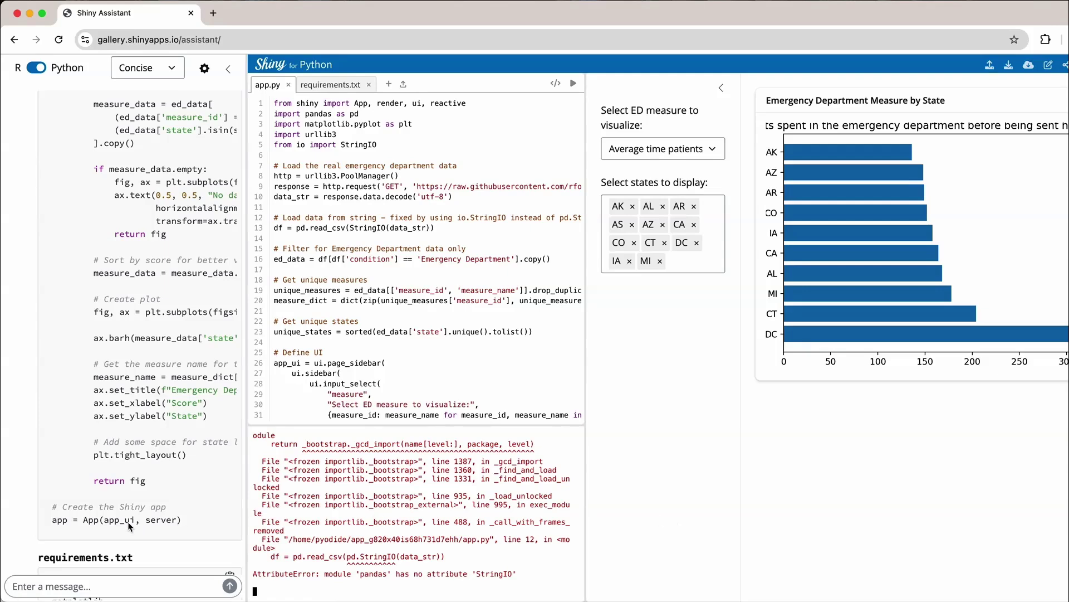
{"action": "scroll", "coordinate": [125, 535], "scroll_direction": "down", "scroll_amount": 5}
{"action": "scroll", "coordinate": [100, 577], "scroll_direction": "down", "scroll_amount": 5}
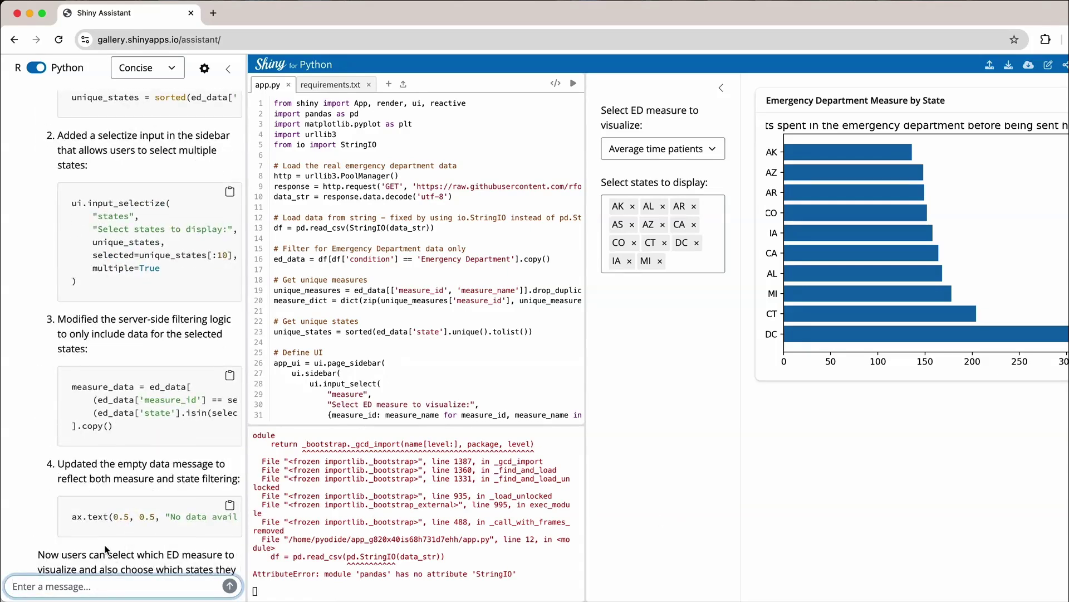
{"action": "scroll", "coordinate": [97, 589], "scroll_direction": "down", "scroll_amount": 1}
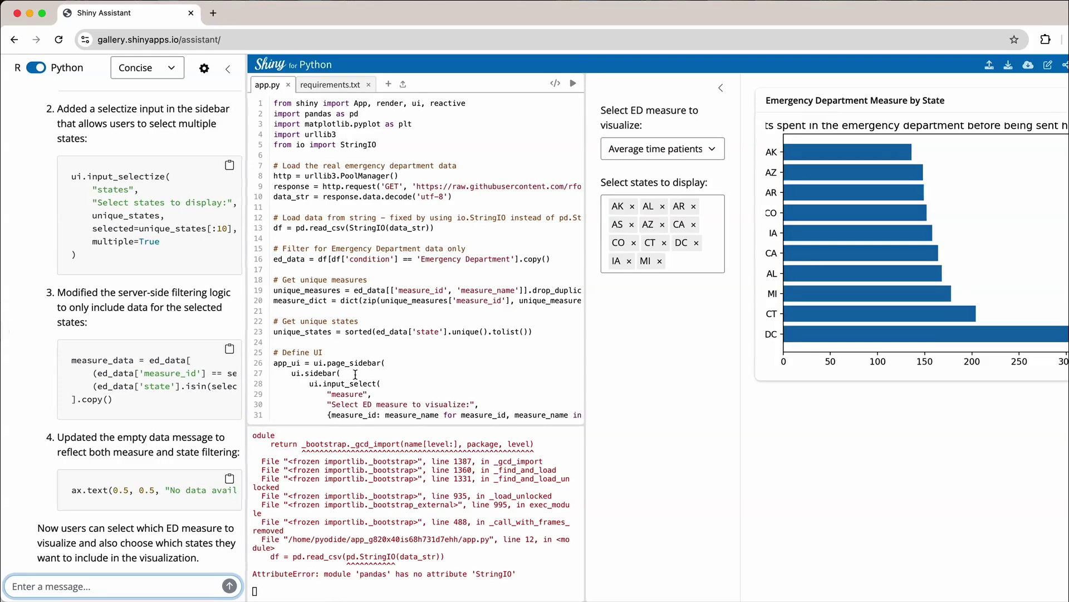
{"action": "scroll", "coordinate": [334, 385], "scroll_direction": "down", "scroll_amount": 1}
{"action": "scroll", "coordinate": [313, 395], "scroll_direction": "down", "scroll_amount": 10}
{"action": "scroll", "coordinate": [313, 394], "scroll_direction": "down", "scroll_amount": 3}
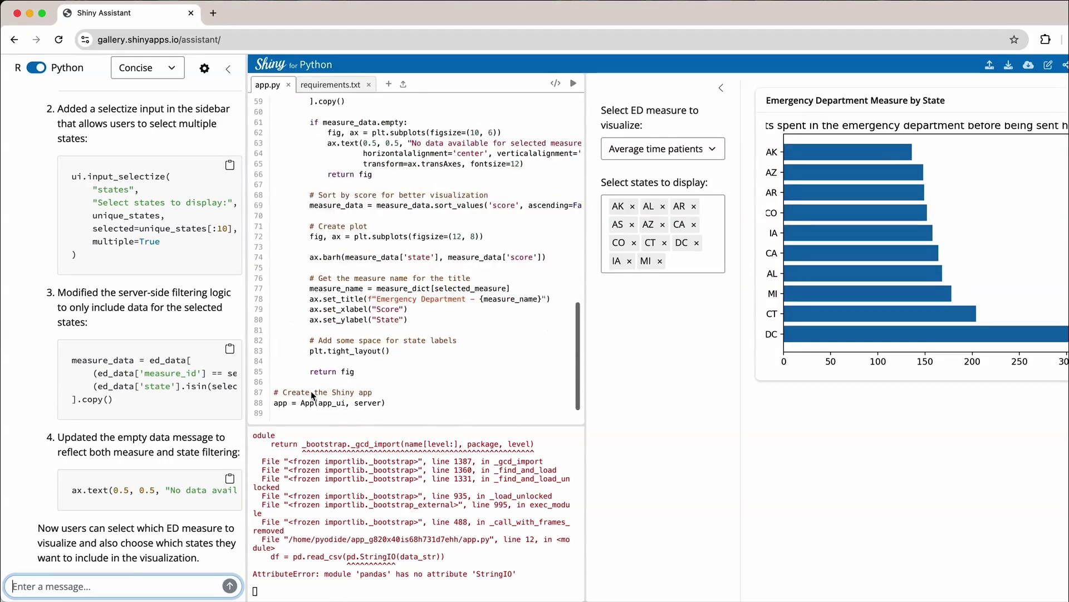
{"action": "scroll", "coordinate": [329, 299], "scroll_direction": "up", "scroll_amount": 2}
{"action": "scroll", "coordinate": [329, 299], "scroll_direction": "up", "scroll_amount": 5}
{"action": "scroll", "coordinate": [329, 299], "scroll_direction": "up", "scroll_amount": 5}
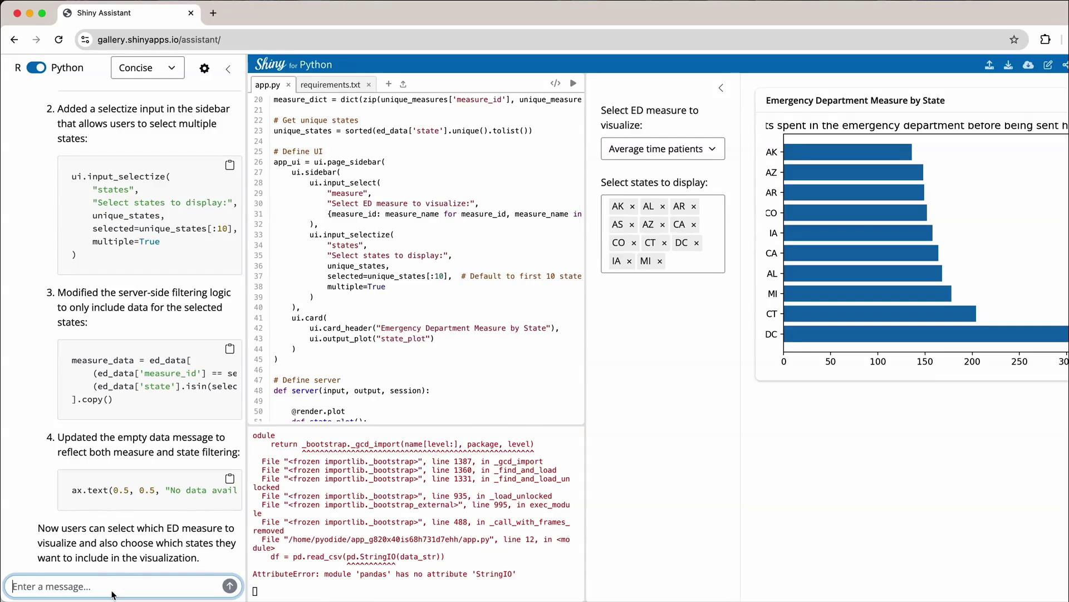
{"action": "type", "text": "How do"}
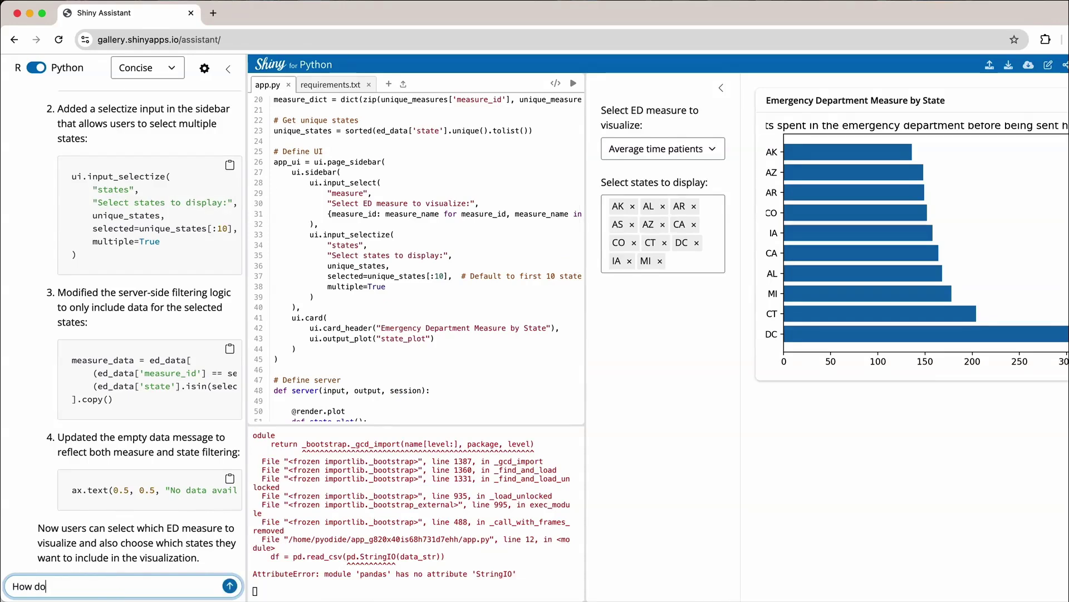
{"action": "type", "text": " selectize"}
{"action": "type", "text": " inputs work?"}
Ask the assistant 'How do selectize inputs work?' and read its explanation
{"action": "key", "text": "Return"}
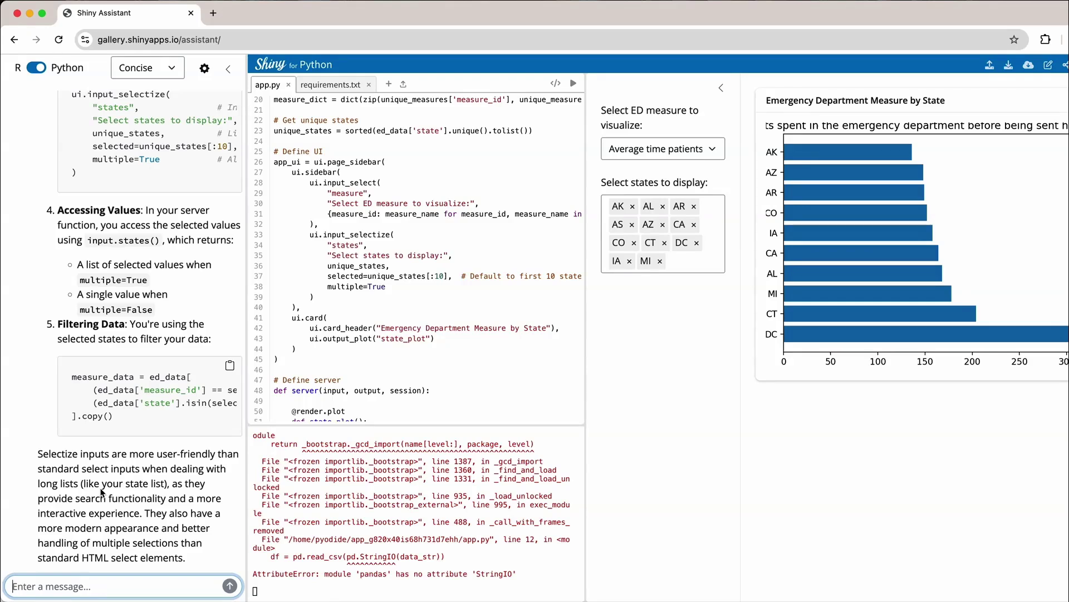
{"action": "left_click", "coordinate": [294, 583]}
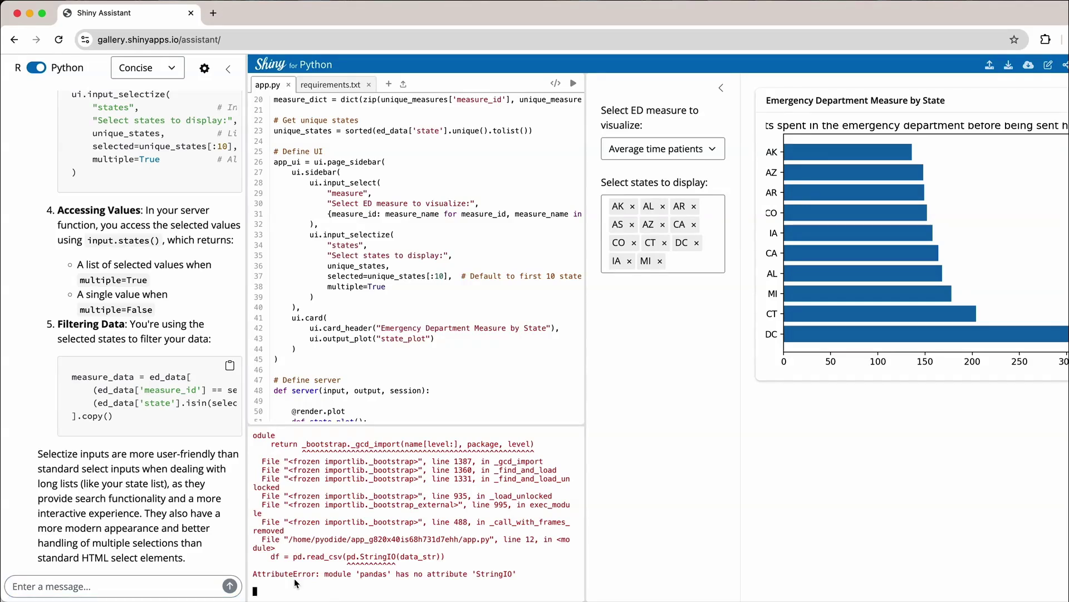